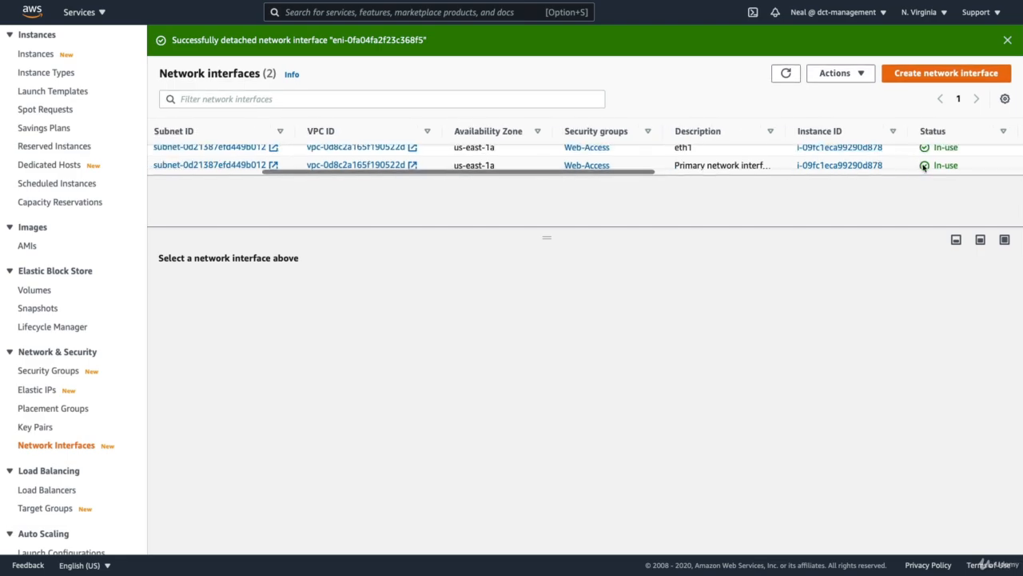
- Refresh the network interfaces and instances lists, and examine the running instance's networking details and attached interfaces
{"action": "left_click", "coordinate": [783, 75]}
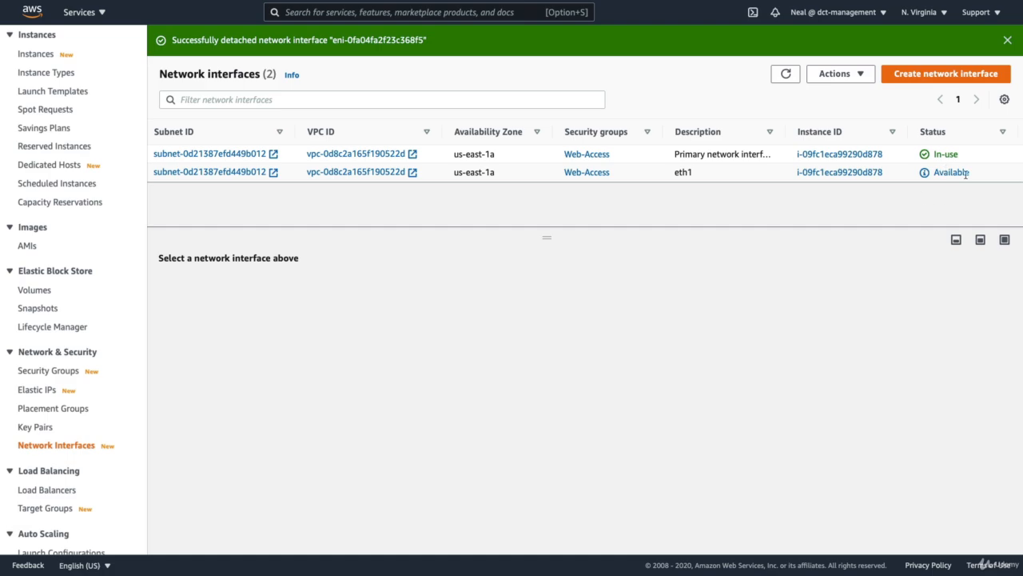
{"action": "scroll", "coordinate": [56, 208], "scroll_direction": "up", "scroll_amount": 3}
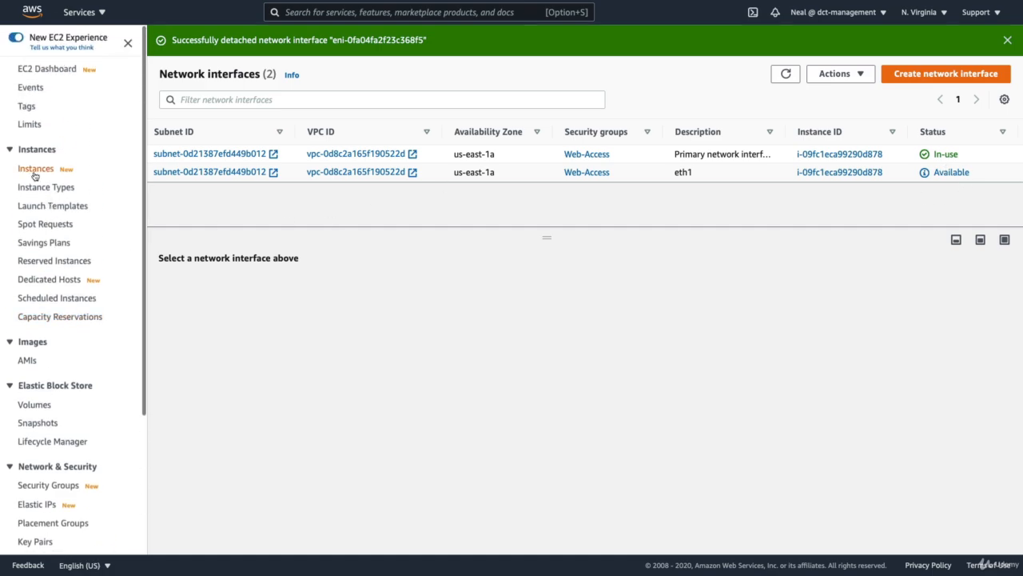
{"action": "left_click", "coordinate": [34, 168]}
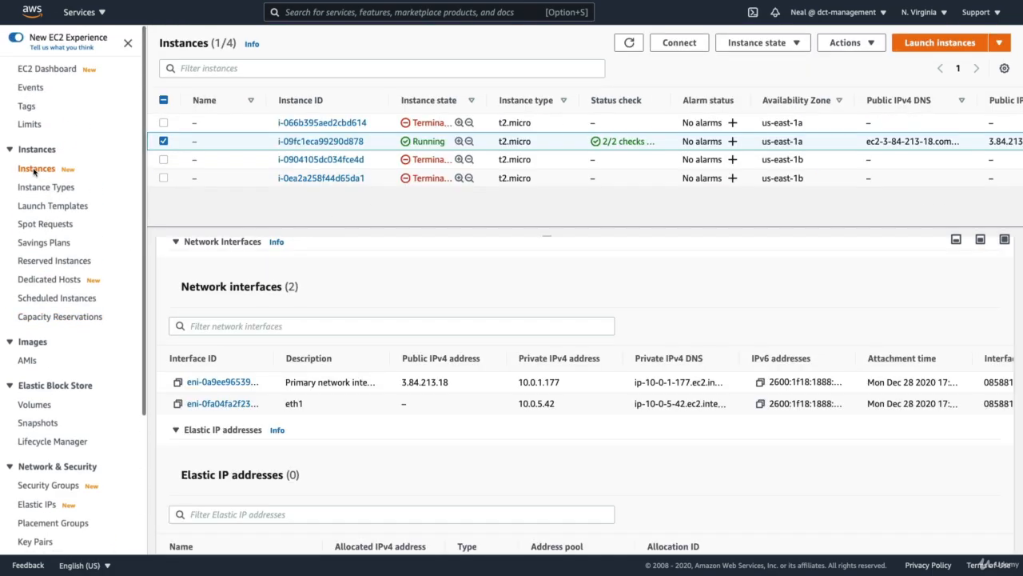
{"action": "left_click", "coordinate": [630, 42]}
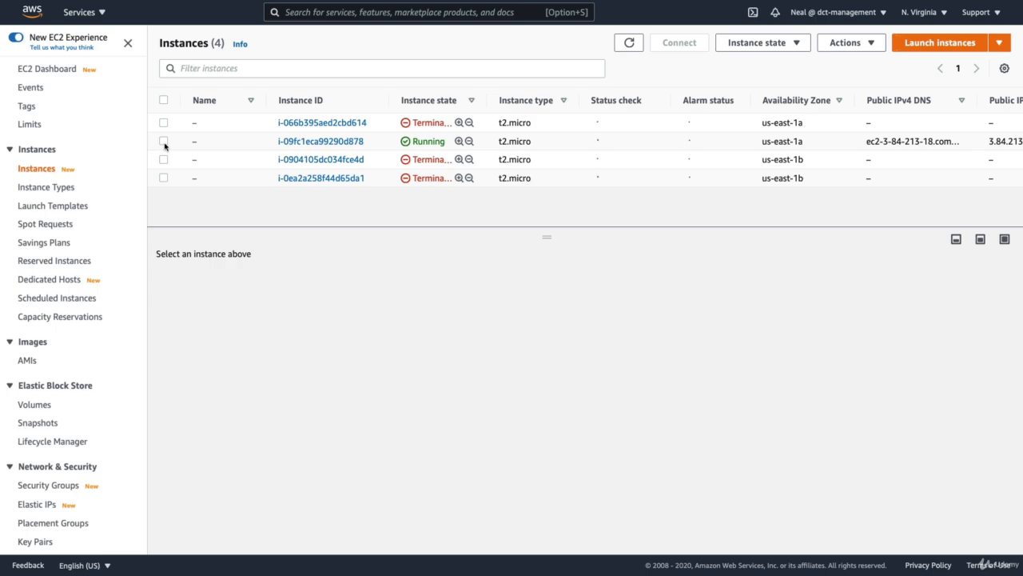
{"action": "left_click", "coordinate": [163, 140]}
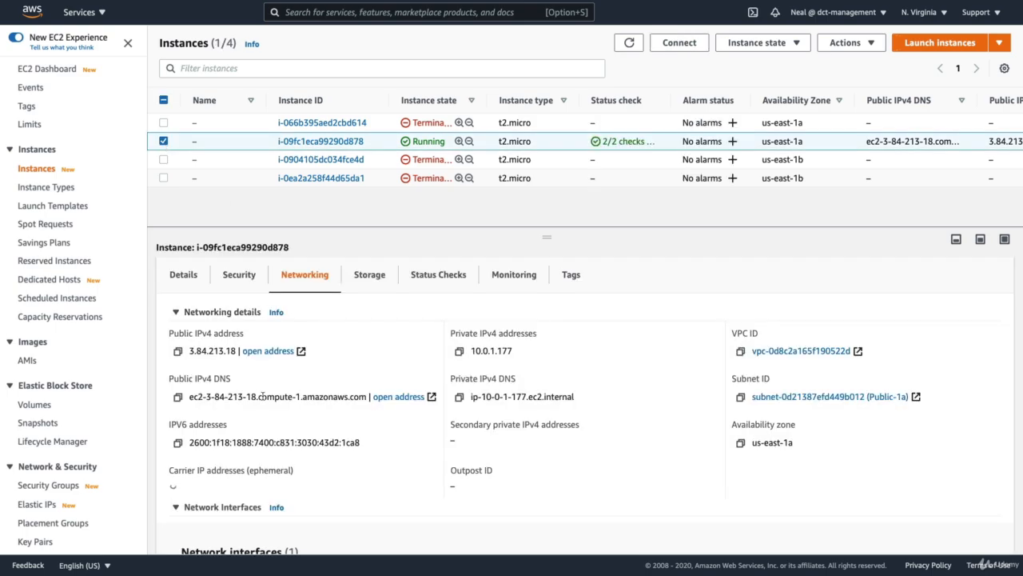
{"action": "scroll", "coordinate": [264, 392], "scroll_direction": "down", "scroll_amount": 2}
{"action": "scroll", "coordinate": [240, 408], "scroll_direction": "down", "scroll_amount": 1}
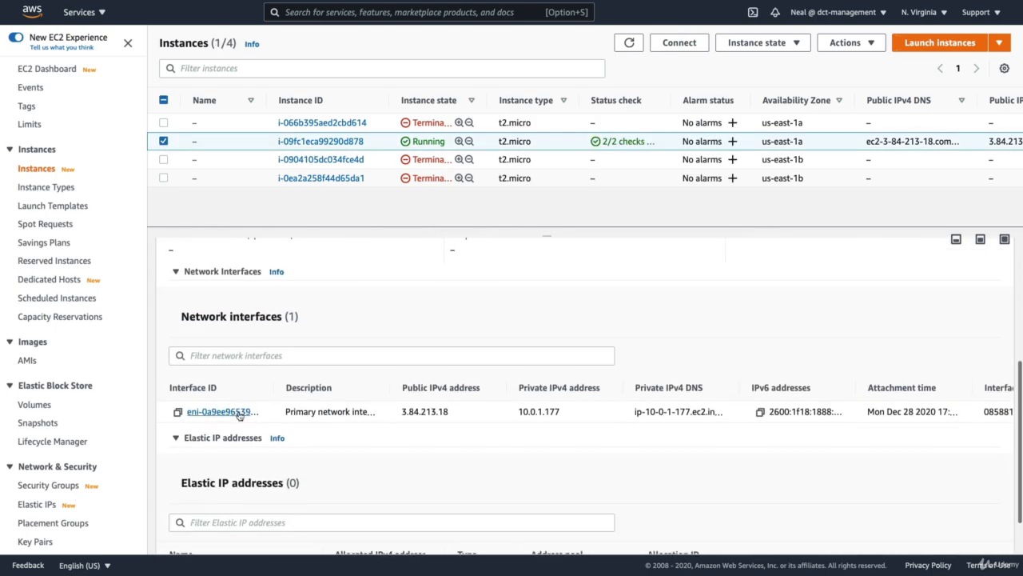
{"action": "scroll", "coordinate": [237, 412], "scroll_direction": "up", "scroll_amount": 5}
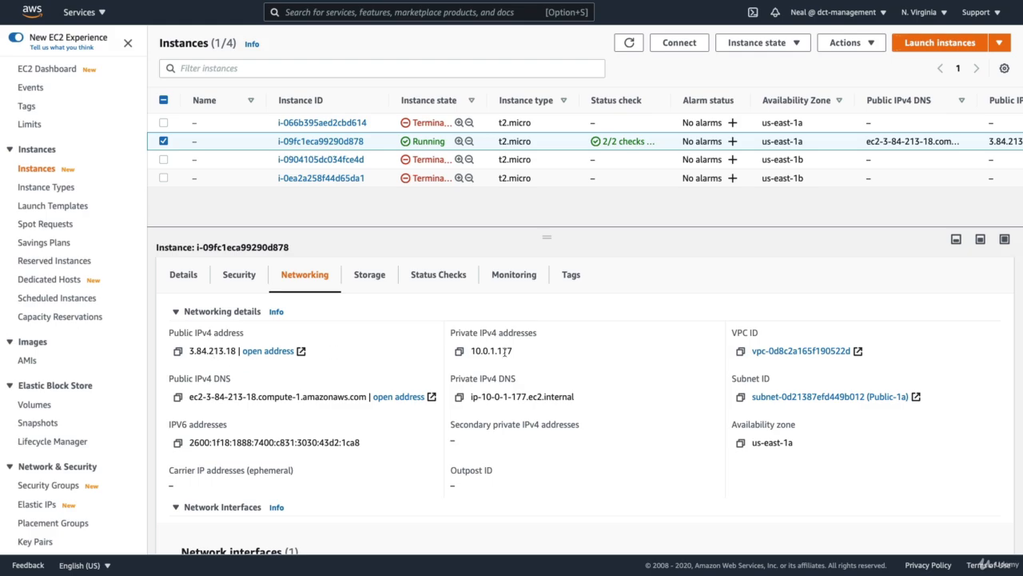
- Stop the running instance i-09fc1eca99290d878 and confirm the stop
{"action": "left_click", "coordinate": [745, 50]}
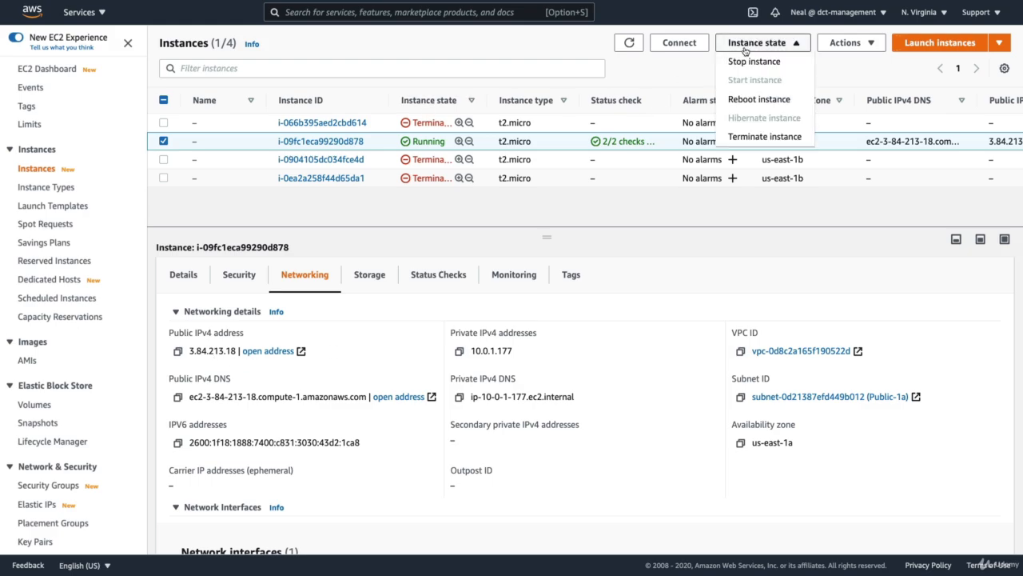
{"action": "left_click", "coordinate": [743, 64]}
{"action": "left_click", "coordinate": [731, 352]}
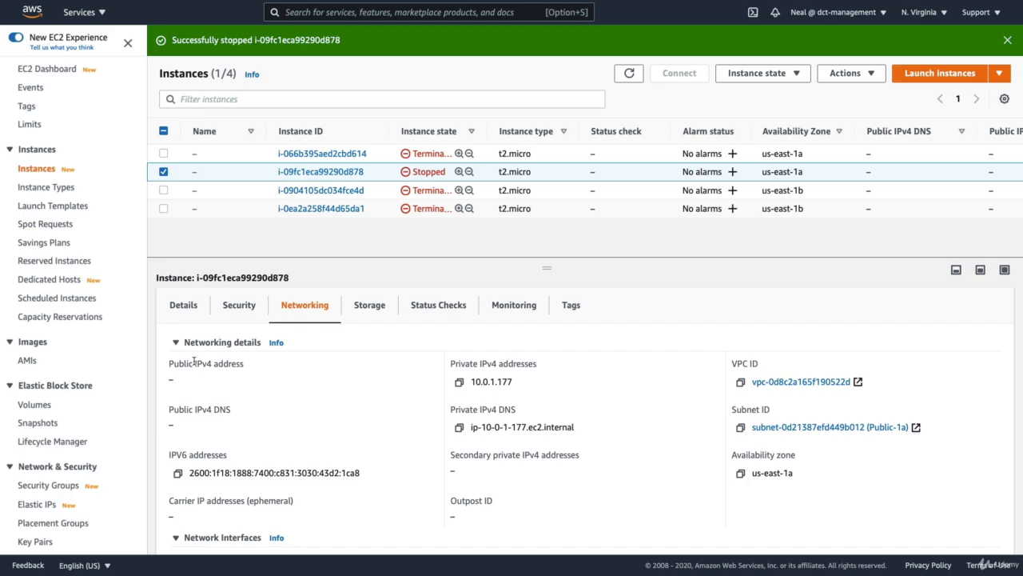
- Start instance i-09fc1eca99290d878, refresh the instances list and reselect the instance to show its networking details
{"action": "left_click", "coordinate": [771, 74]}
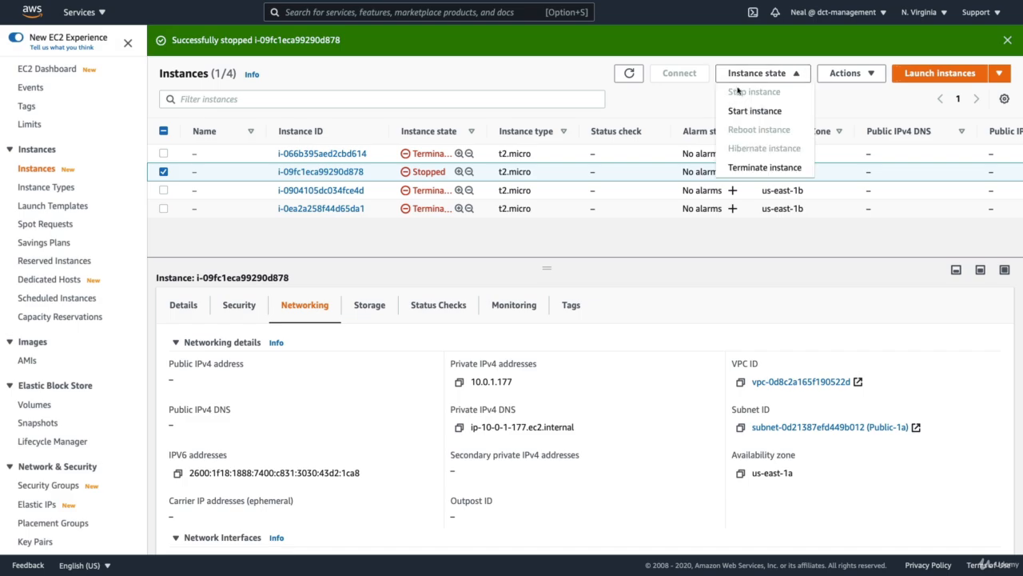
{"action": "left_click", "coordinate": [755, 110]}
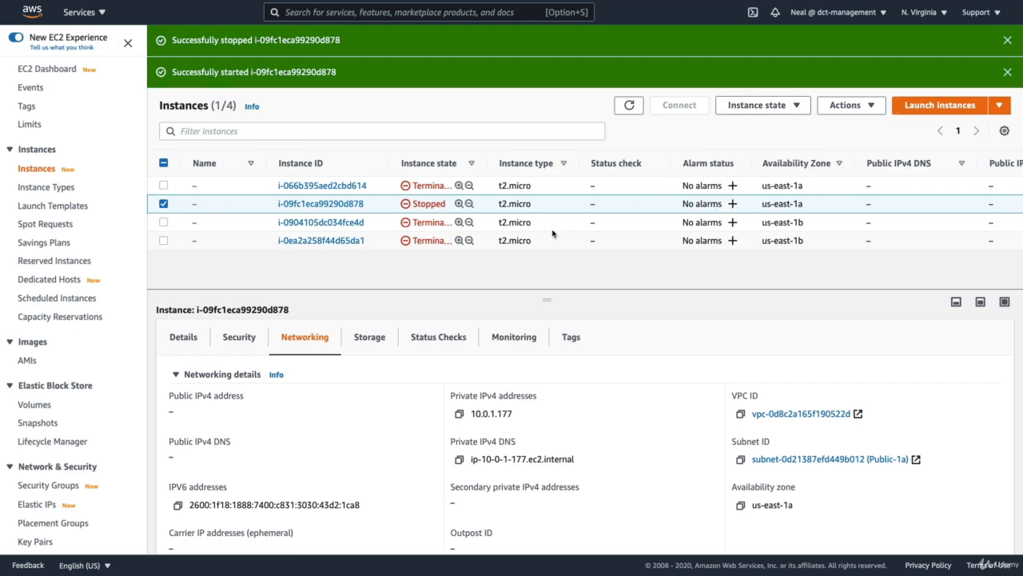
{"action": "left_click", "coordinate": [629, 106]}
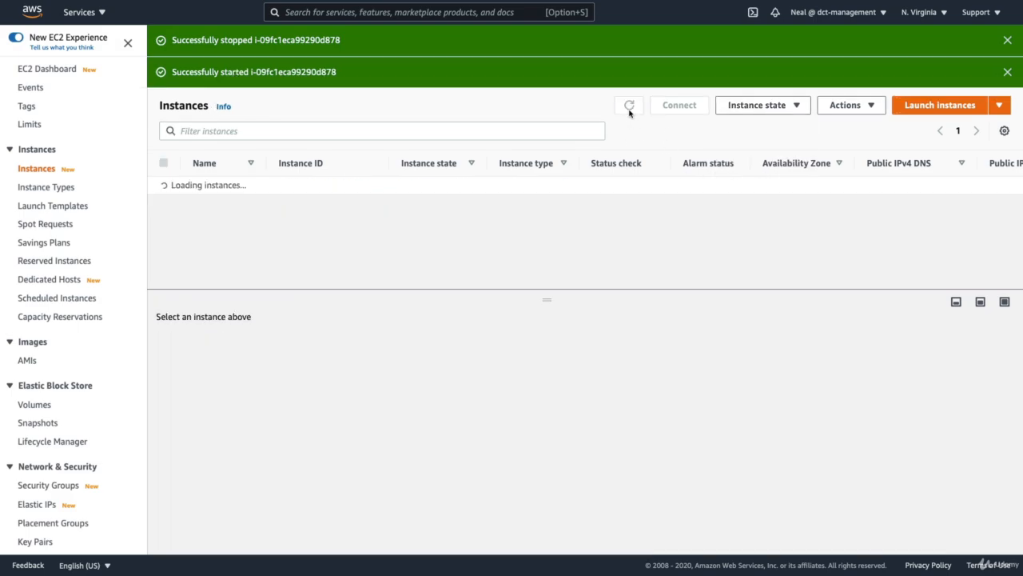
{"action": "left_click", "coordinate": [163, 203]}
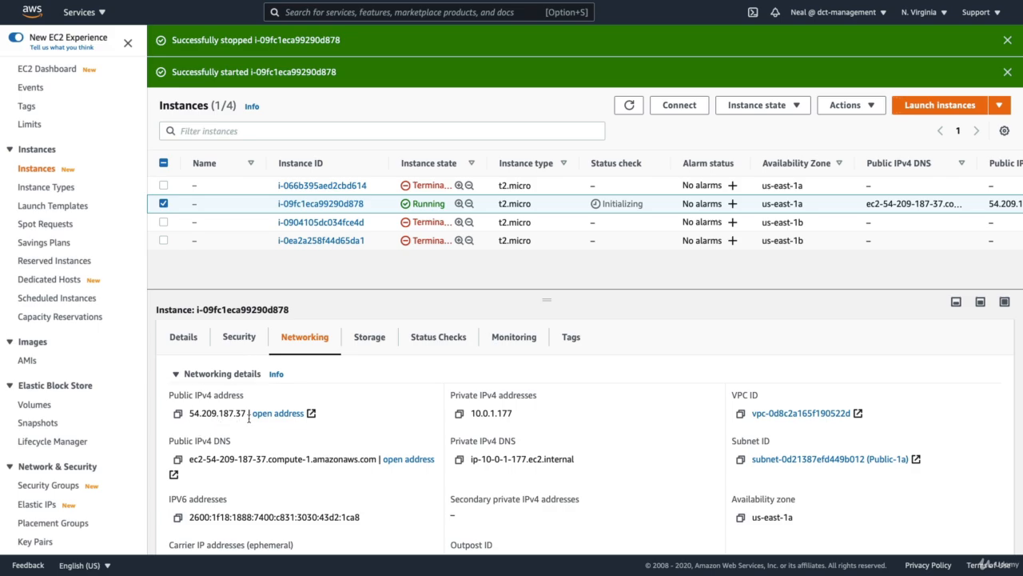
- Reboot instance i-09fc1eca99290d878 and confirm the reboot
{"action": "left_click", "coordinate": [747, 109]}
{"action": "left_click", "coordinate": [740, 163]}
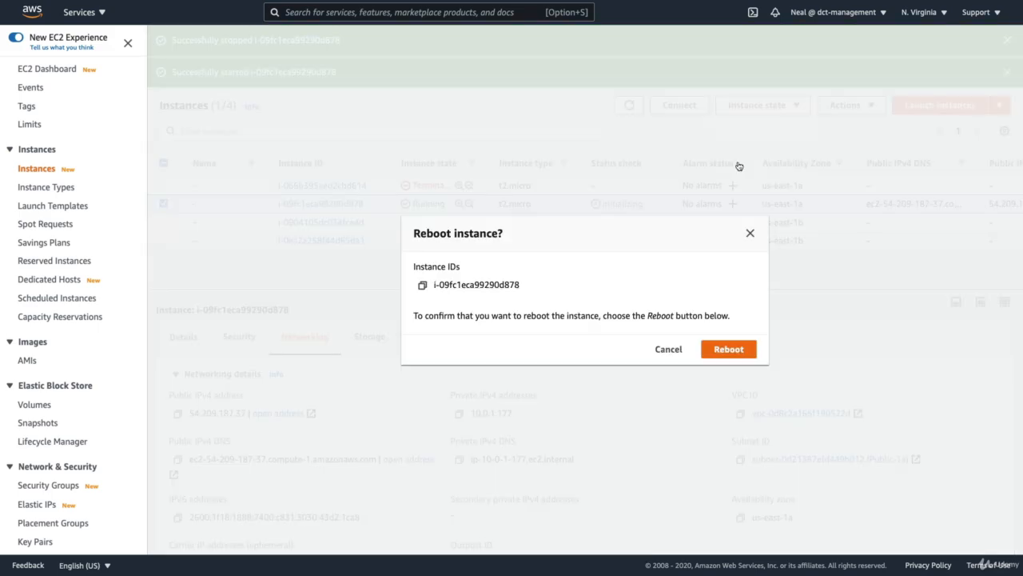
{"action": "left_click", "coordinate": [727, 351]}
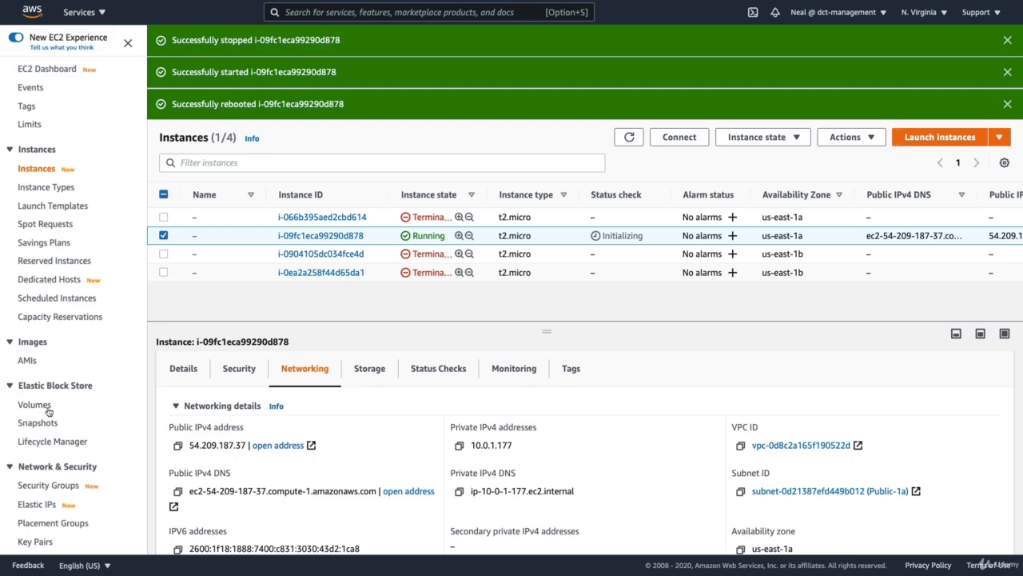
- Allocate an Elastic IP address from Amazon's pool of IPv4 addresses in the us-east-1 network border group
{"action": "scroll", "coordinate": [45, 408], "scroll_direction": "down", "scroll_amount": 3}
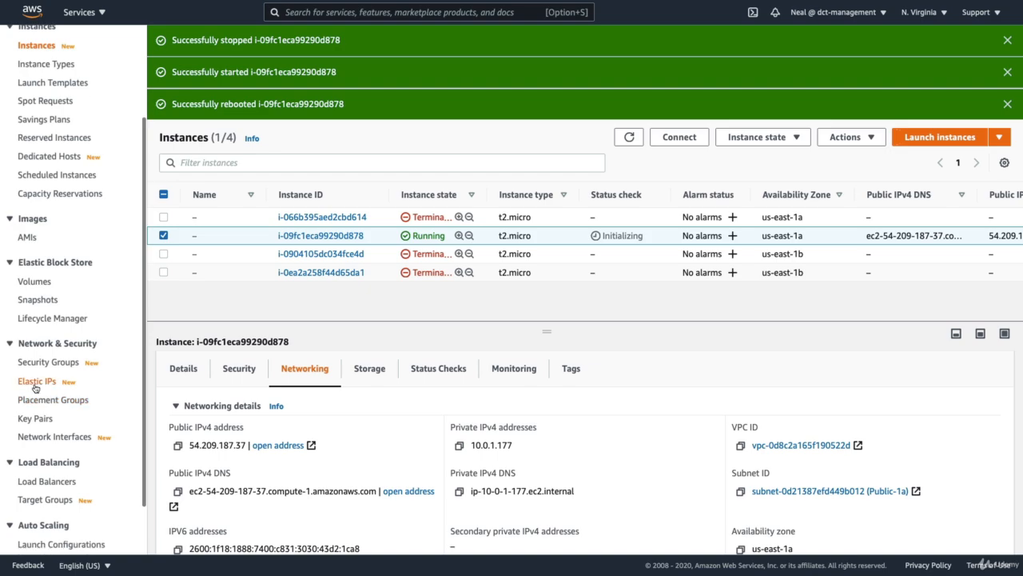
{"action": "left_click", "coordinate": [35, 386]}
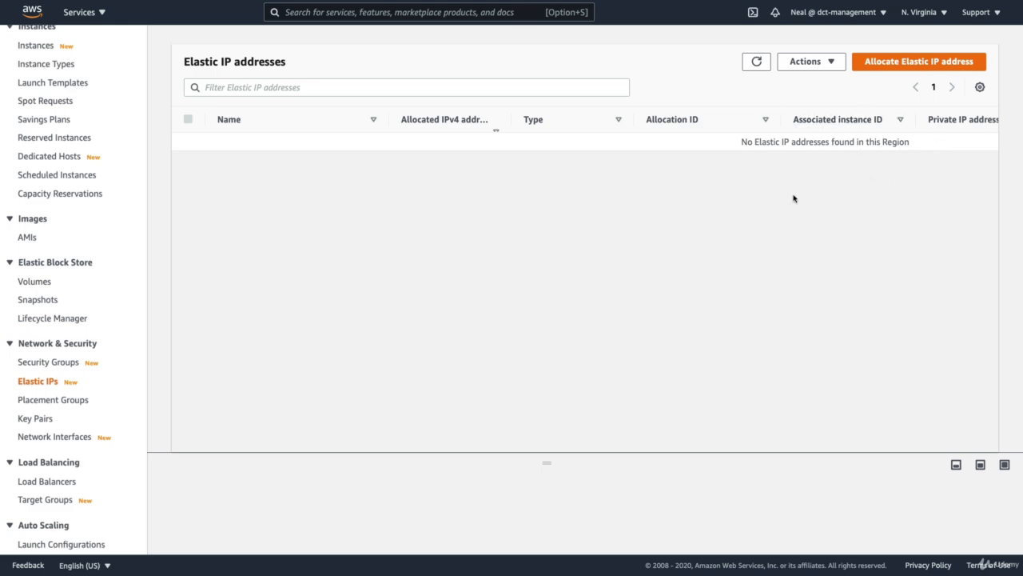
{"action": "left_click", "coordinate": [913, 64]}
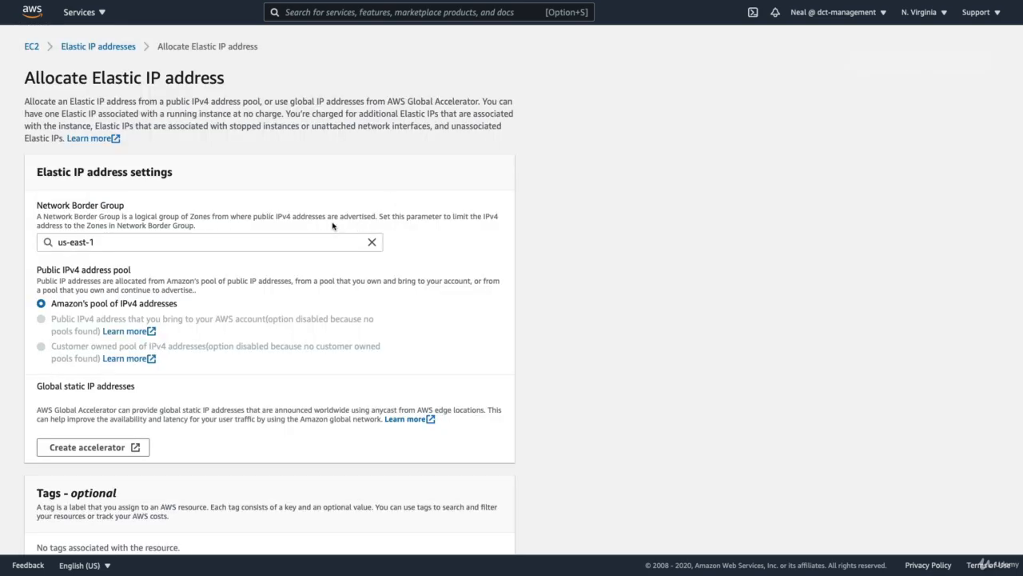
{"action": "scroll", "coordinate": [68, 235], "scroll_direction": "down", "scroll_amount": 1}
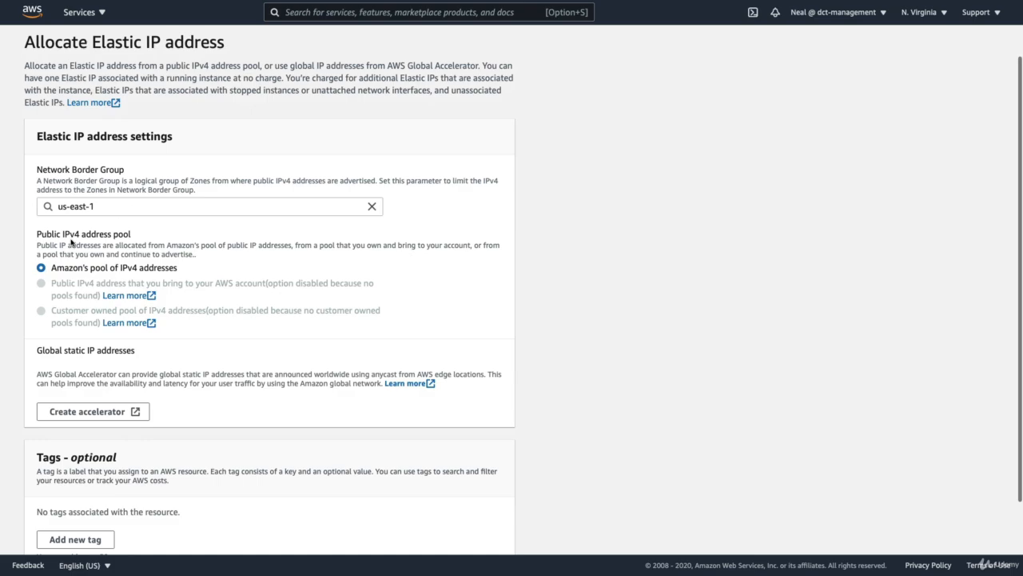
{"action": "scroll", "coordinate": [72, 242], "scroll_direction": "down", "scroll_amount": 1}
{"action": "scroll", "coordinate": [76, 185], "scroll_direction": "down", "scroll_amount": 1}
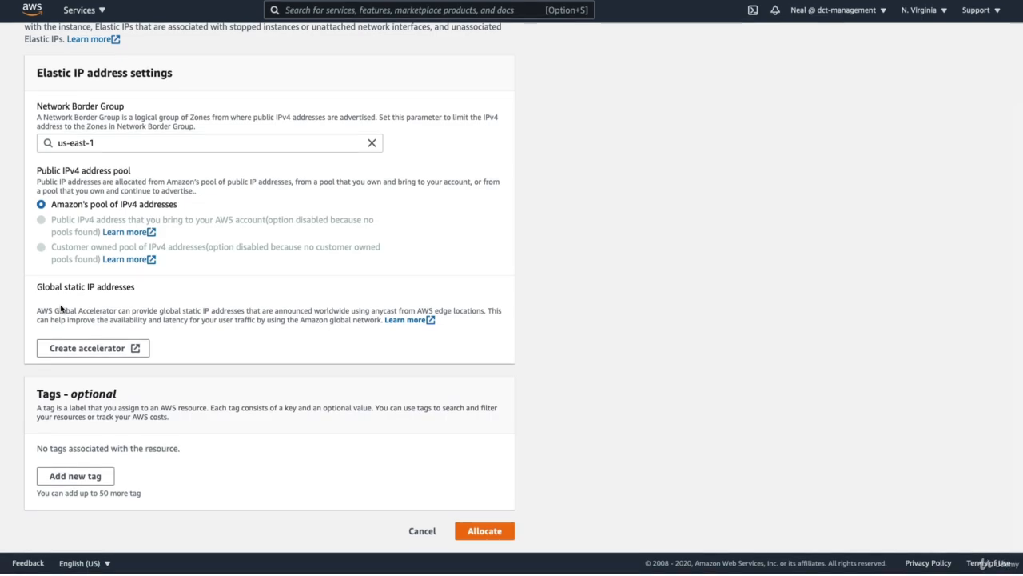
{"action": "left_click", "coordinate": [485, 534]}
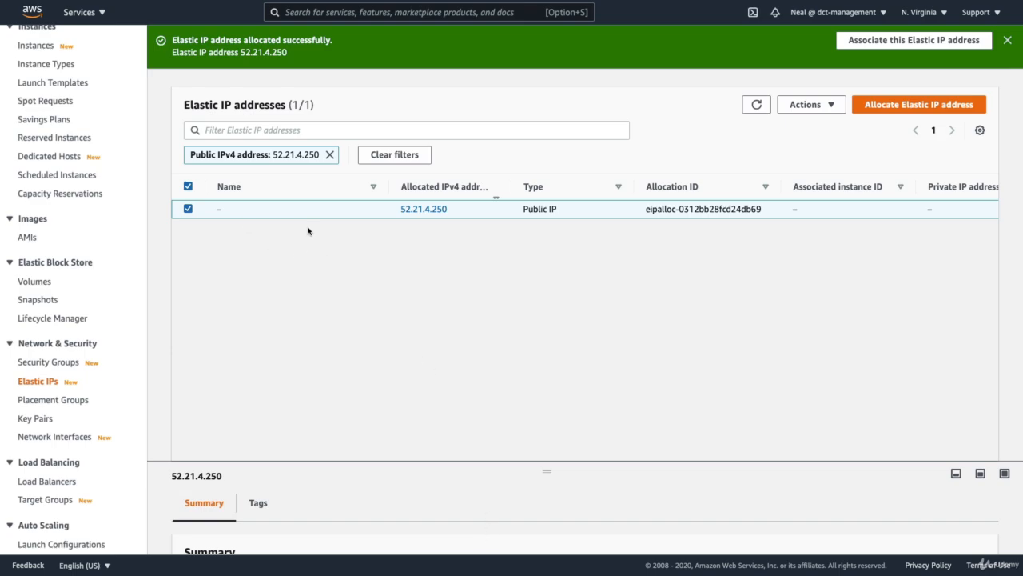
- Open the association form for Elastic IP 52.21.4.250, set the resource type to Network interface and list the available interfaces
{"action": "left_click", "coordinate": [812, 104]}
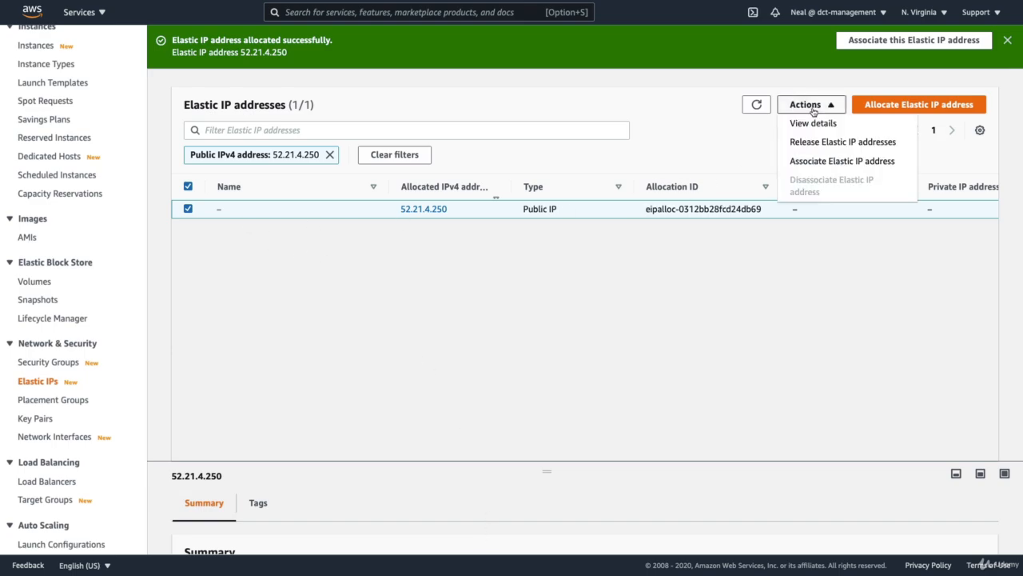
{"action": "left_click", "coordinate": [842, 162]}
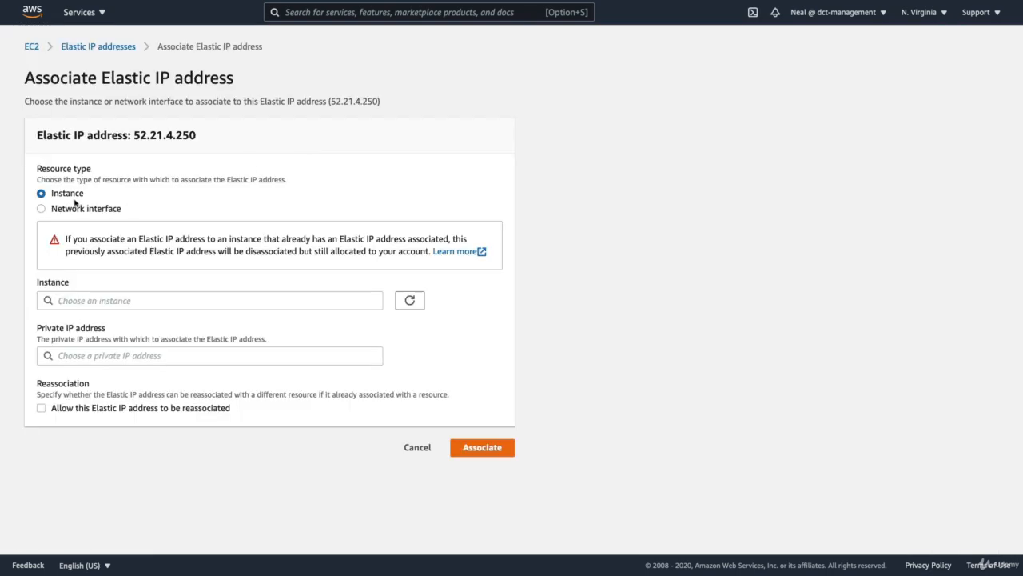
{"action": "left_click", "coordinate": [41, 209]}
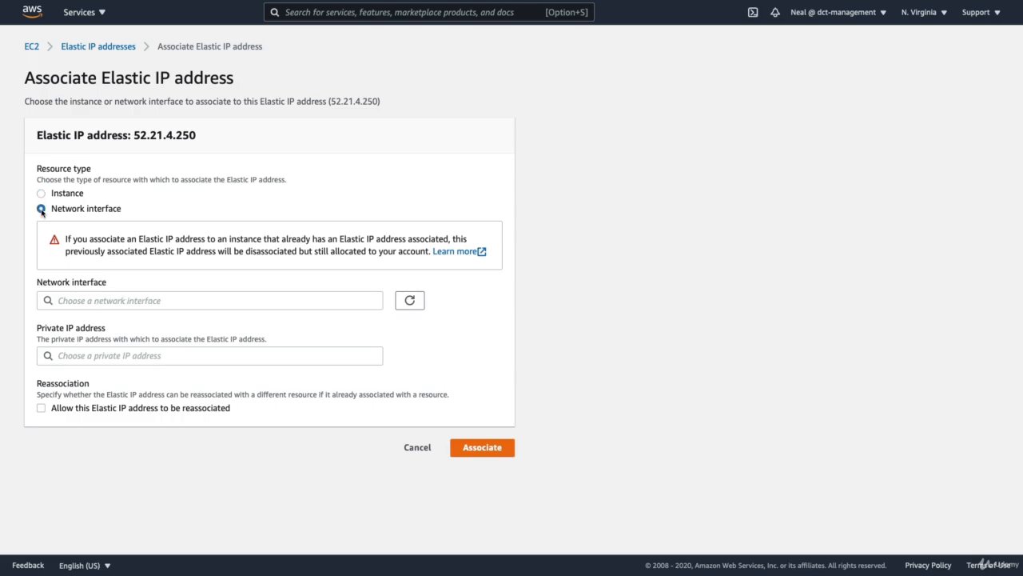
{"action": "left_click", "coordinate": [83, 299]}
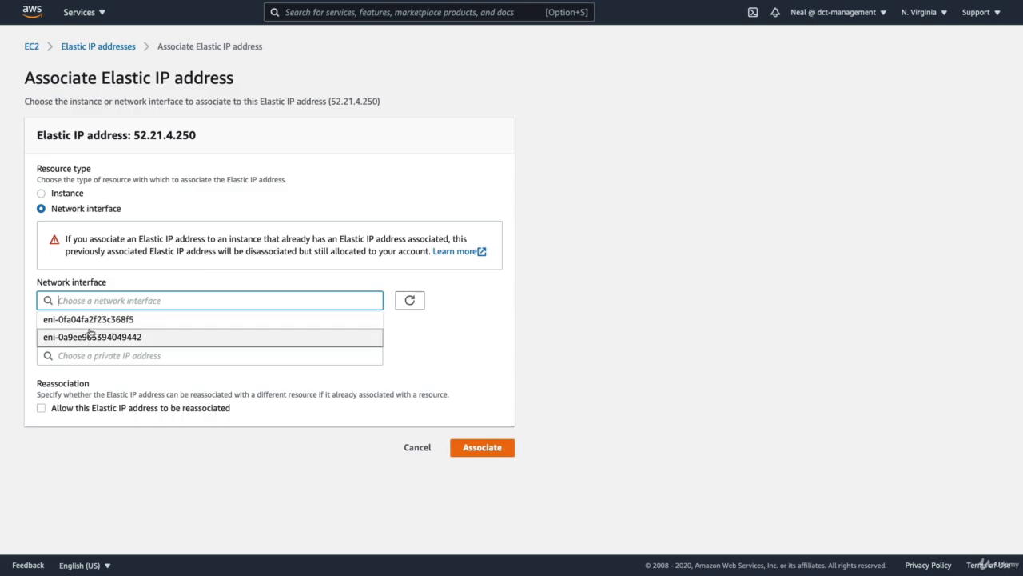
- Look up the eth1 network interface in the EC2 console, keeping the association form open, and copy its interface ID
{"action": "left_click", "coordinate": [90, 12]}
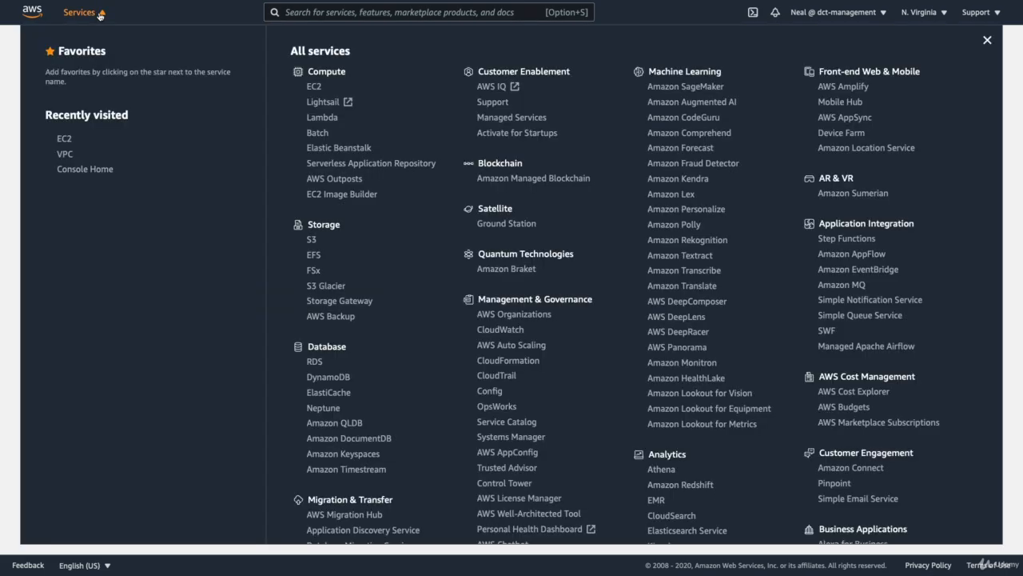
{"action": "left_click", "coordinate": [314, 86]}
{"action": "scroll", "coordinate": [47, 391], "scroll_direction": "down", "scroll_amount": 2}
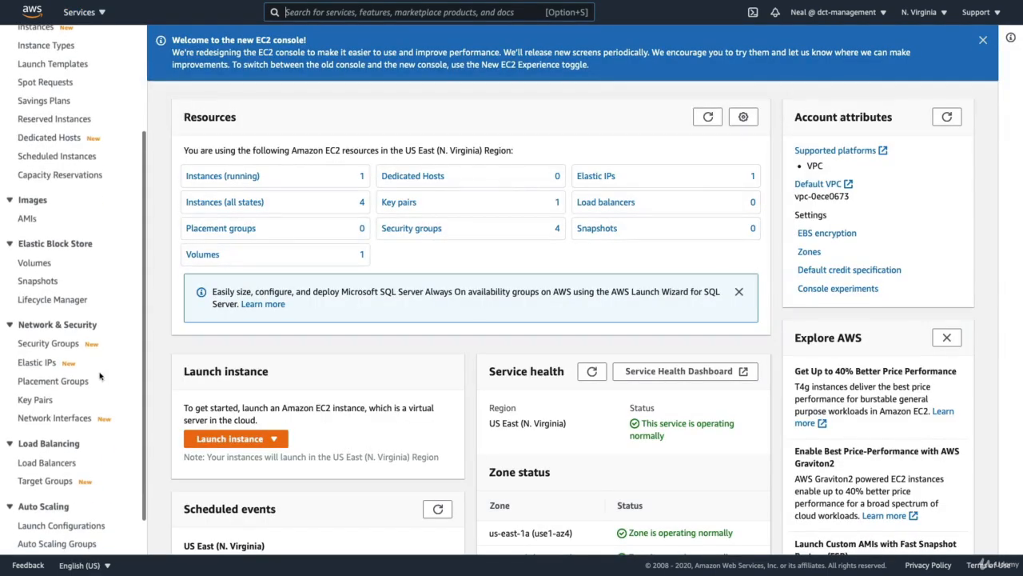
{"action": "left_click", "coordinate": [52, 419]}
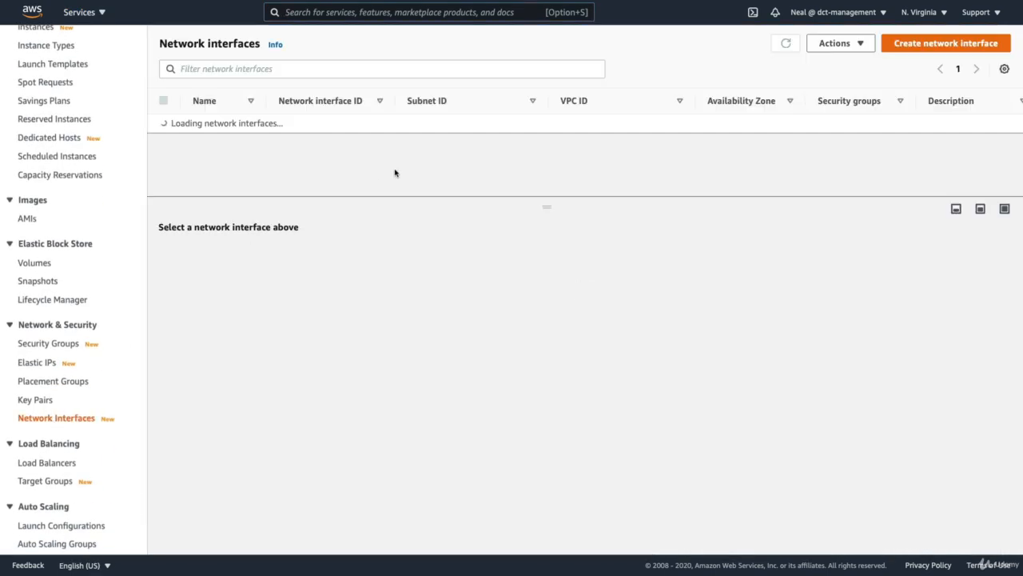
{"action": "left_click", "coordinate": [163, 123]}
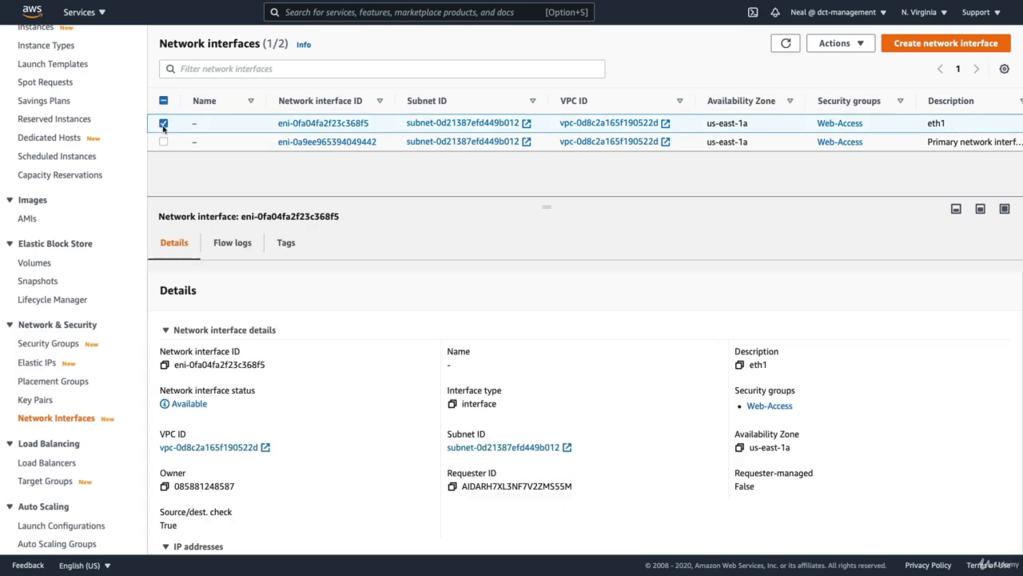
{"action": "left_click", "coordinate": [164, 366]}
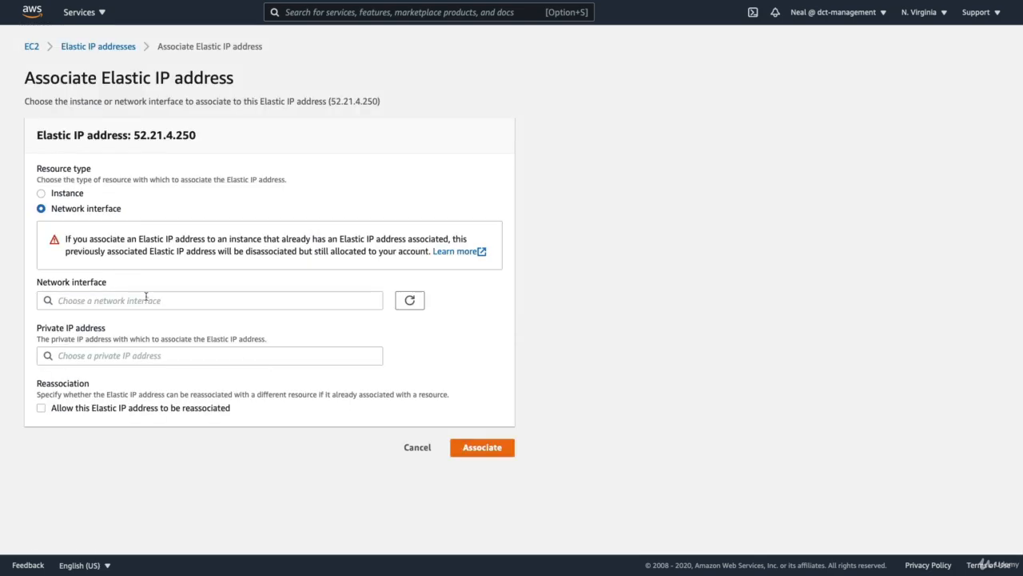
- Associate the Elastic IP with network interface eni-0fa04fa2f23c368f5 and private IP 10.0.5.42, allowing reassociation
{"action": "left_click", "coordinate": [147, 300]}
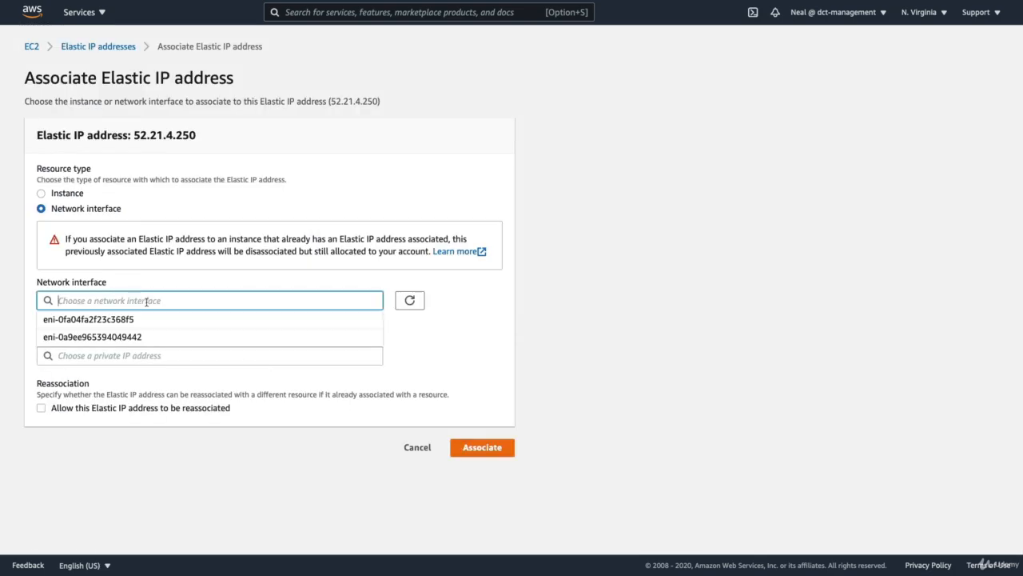
{"action": "left_click", "coordinate": [96, 319]}
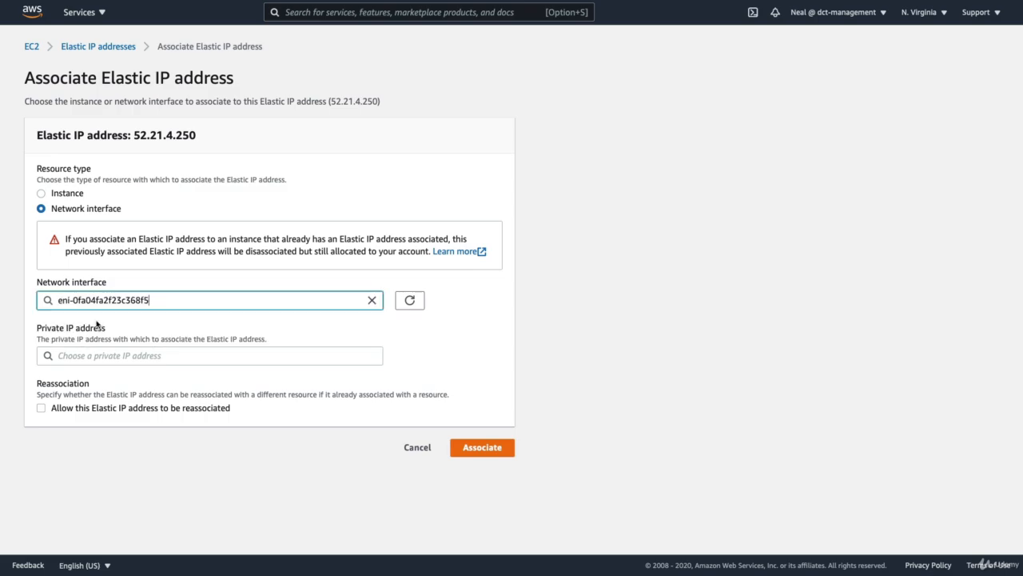
{"action": "left_click", "coordinate": [67, 357]}
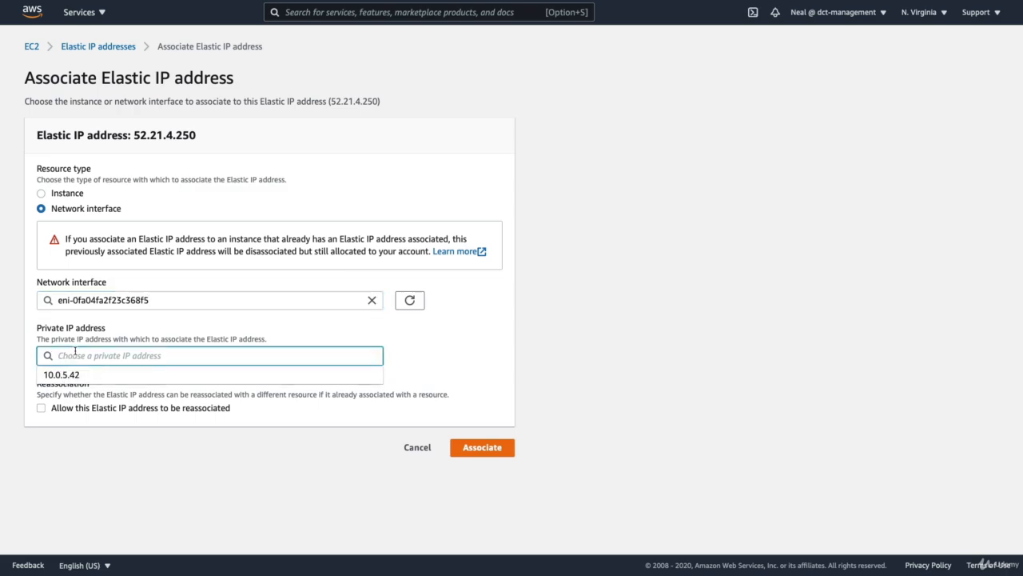
{"action": "left_click", "coordinate": [61, 373]}
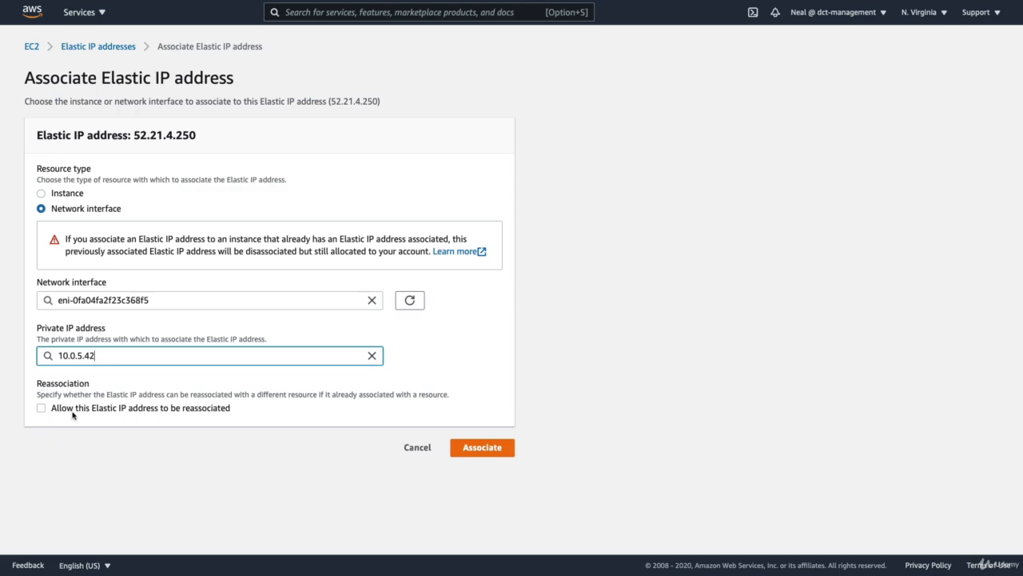
{"action": "left_click", "coordinate": [41, 409]}
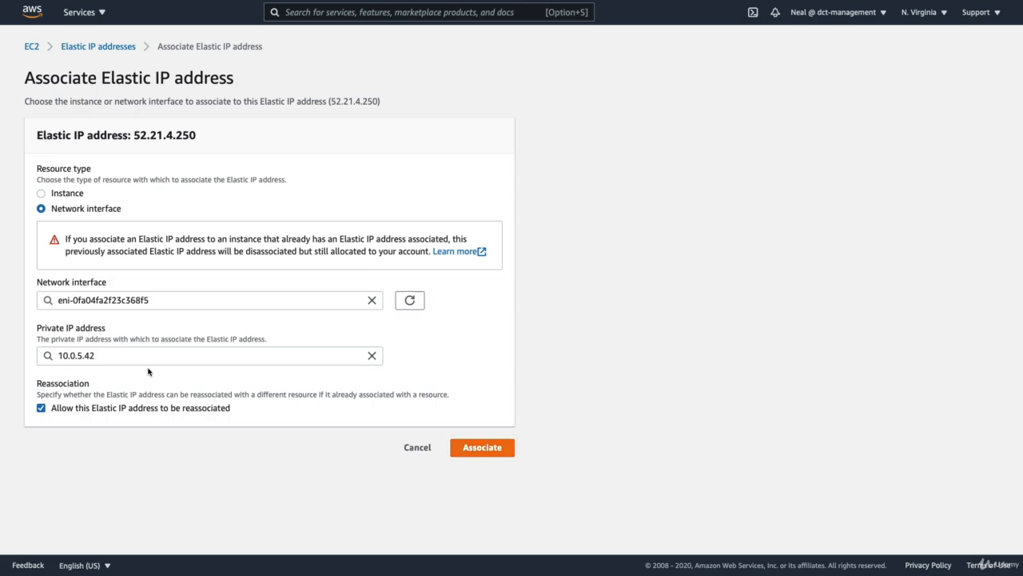
{"action": "left_click", "coordinate": [482, 449]}
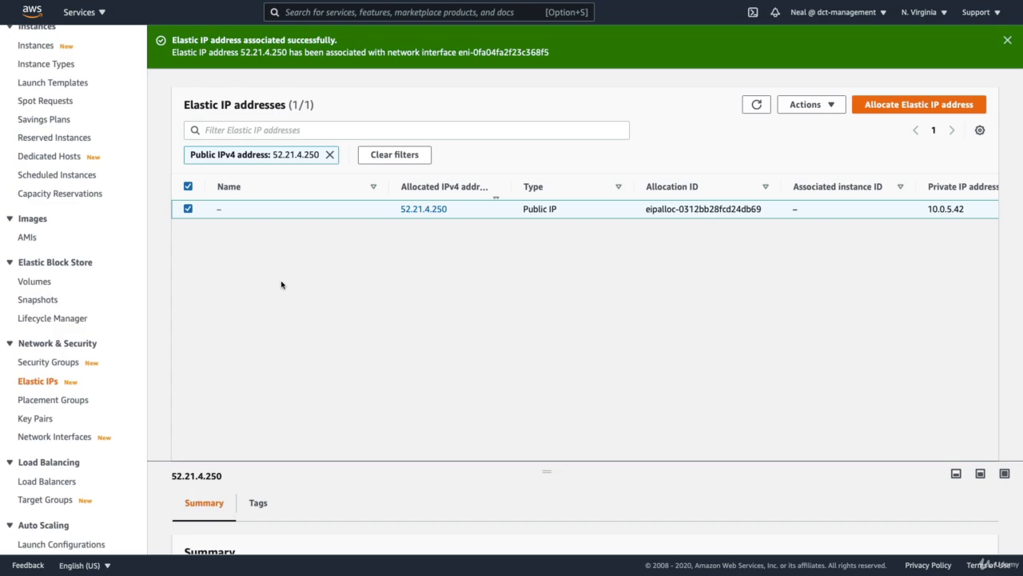
- Refresh the list of network interfaces and examine the eth1 interface's IP address and instance details
{"action": "scroll", "coordinate": [60, 328], "scroll_direction": "down", "scroll_amount": 2}
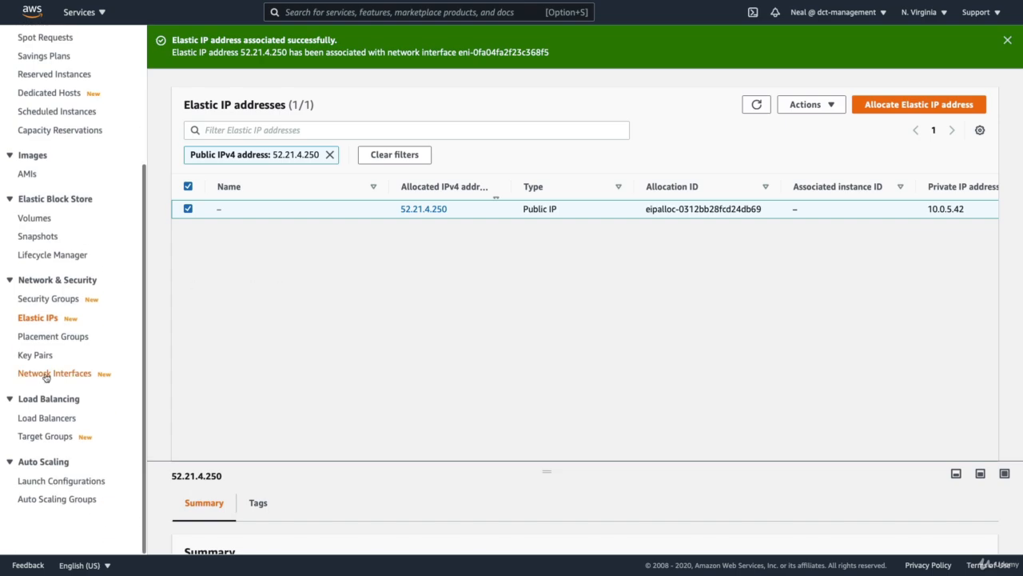
{"action": "left_click", "coordinate": [46, 374]}
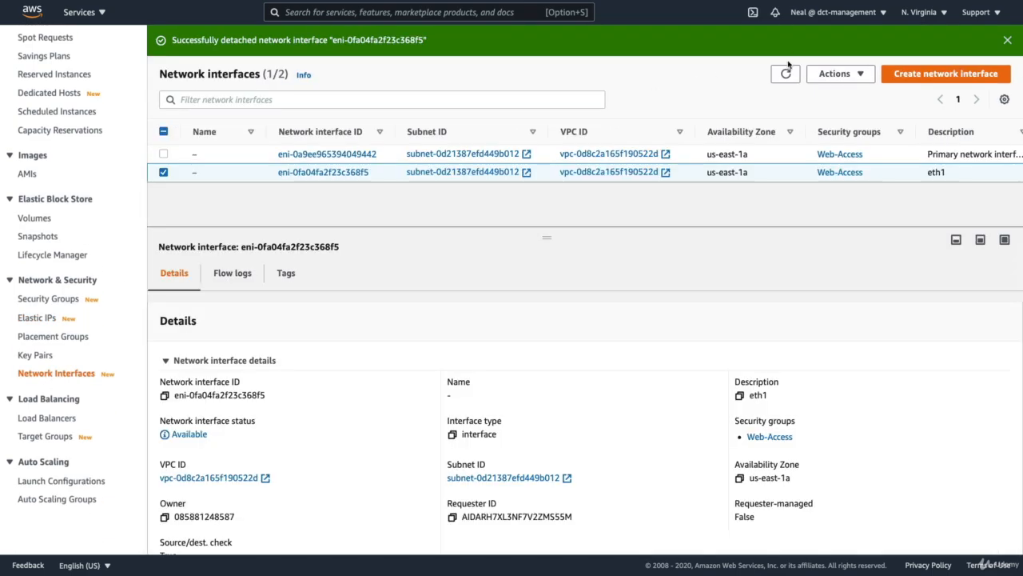
{"action": "left_click", "coordinate": [786, 71]}
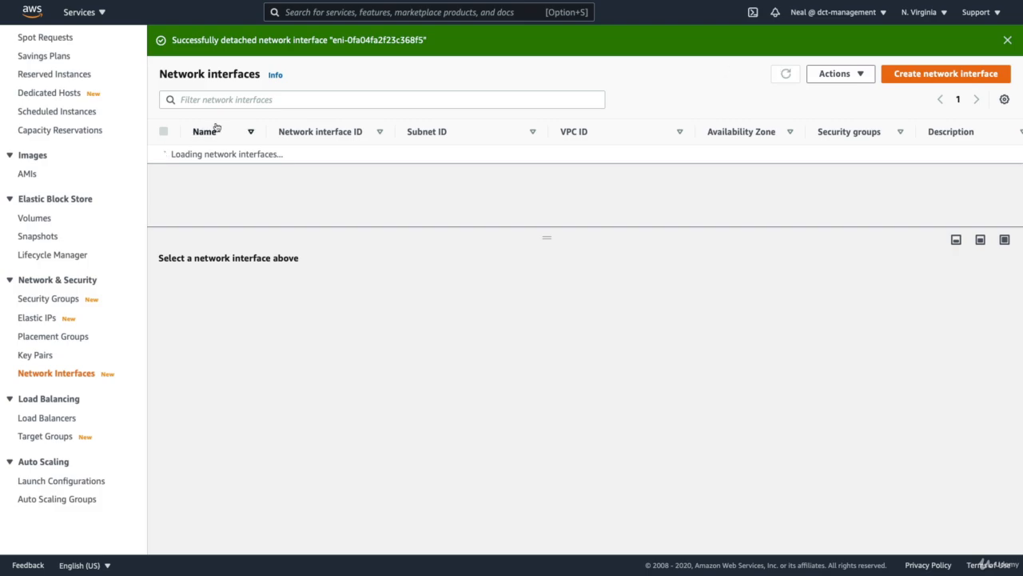
{"action": "left_click", "coordinate": [164, 174]}
{"action": "scroll", "coordinate": [303, 387], "scroll_direction": "down", "scroll_amount": 5}
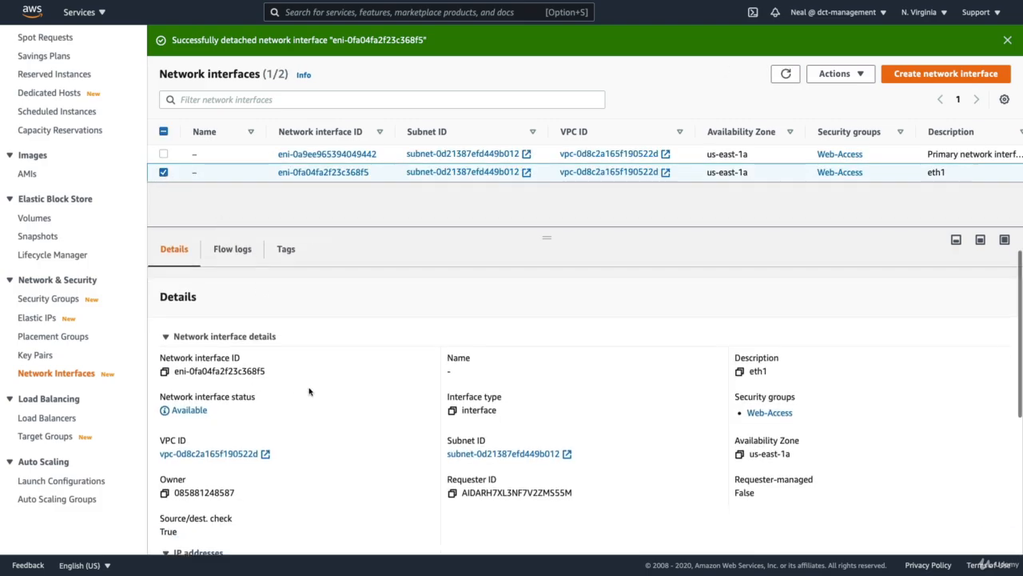
{"action": "scroll", "coordinate": [309, 391], "scroll_direction": "down", "scroll_amount": 2}
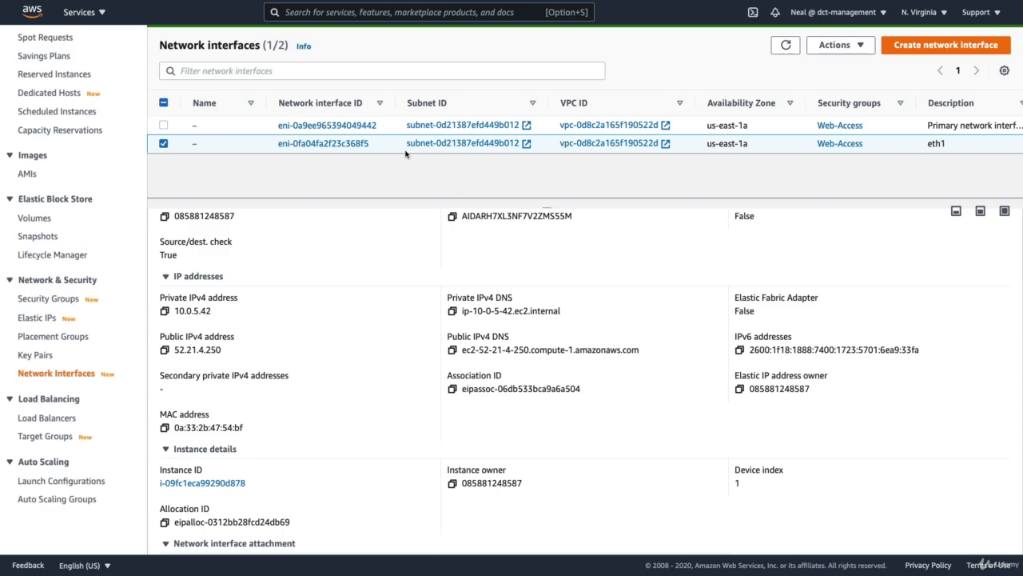
{"action": "scroll", "coordinate": [65, 161], "scroll_direction": "up", "scroll_amount": 3}
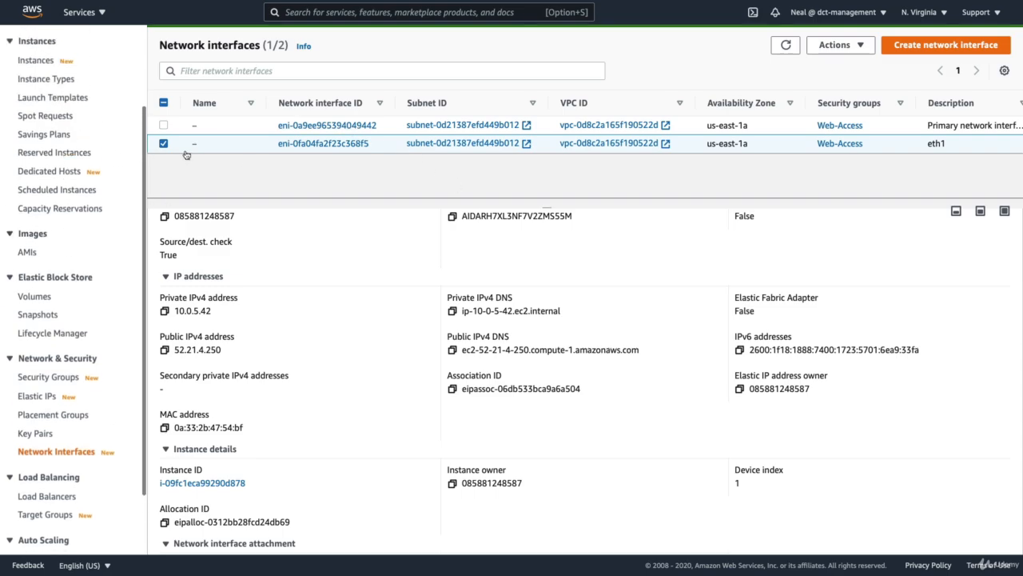
- Try to detach the eth1 network interface from its instance without forcing detachment, and dismiss the resulting notification
{"action": "left_click", "coordinate": [830, 48]}
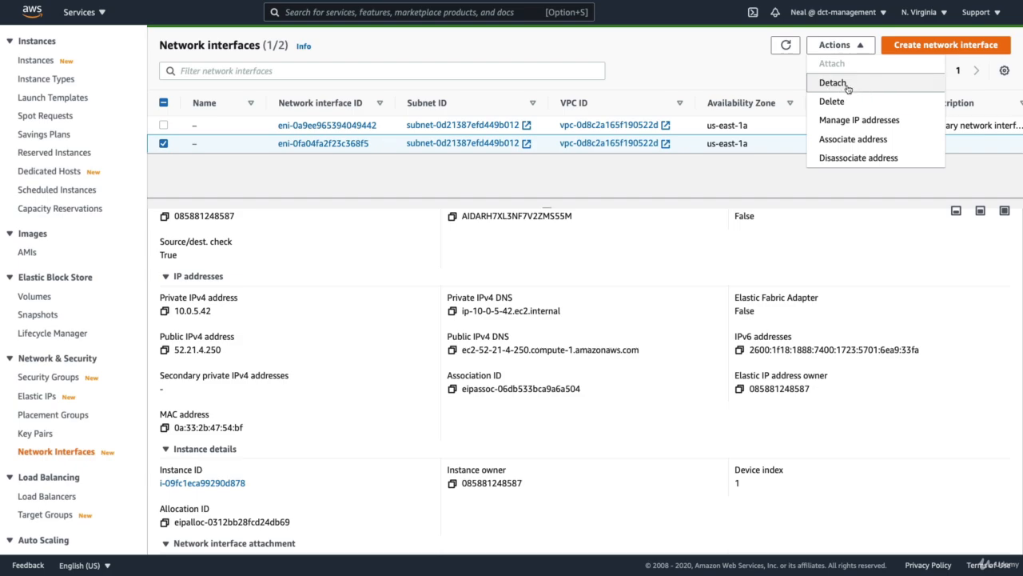
{"action": "left_click", "coordinate": [744, 190]}
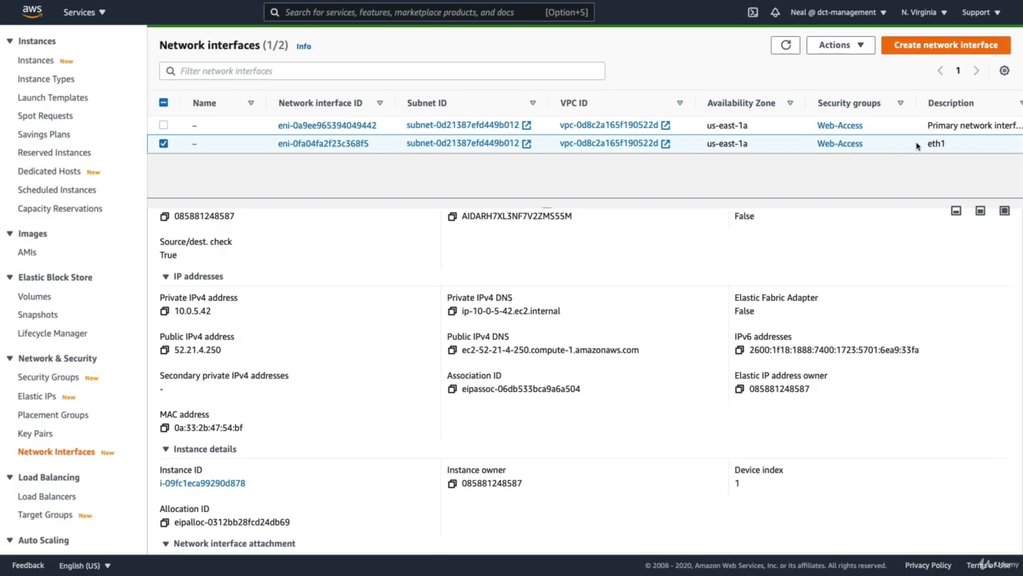
{"action": "scroll", "coordinate": [916, 145], "scroll_direction": "right", "scroll_amount": 3}
{"action": "scroll", "coordinate": [917, 144], "scroll_direction": "right", "scroll_amount": 2}
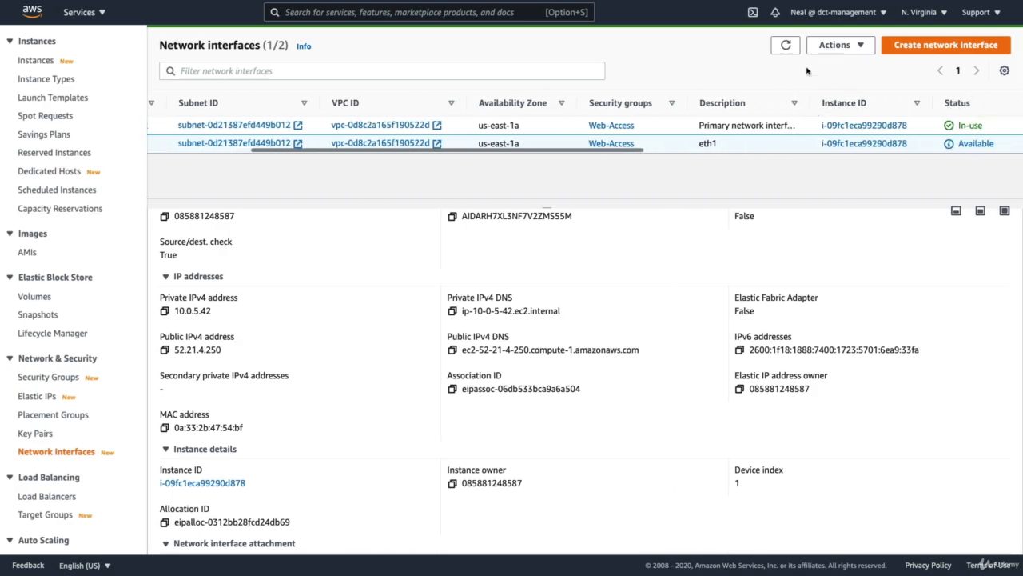
{"action": "left_click", "coordinate": [830, 48]}
{"action": "left_click", "coordinate": [832, 81]}
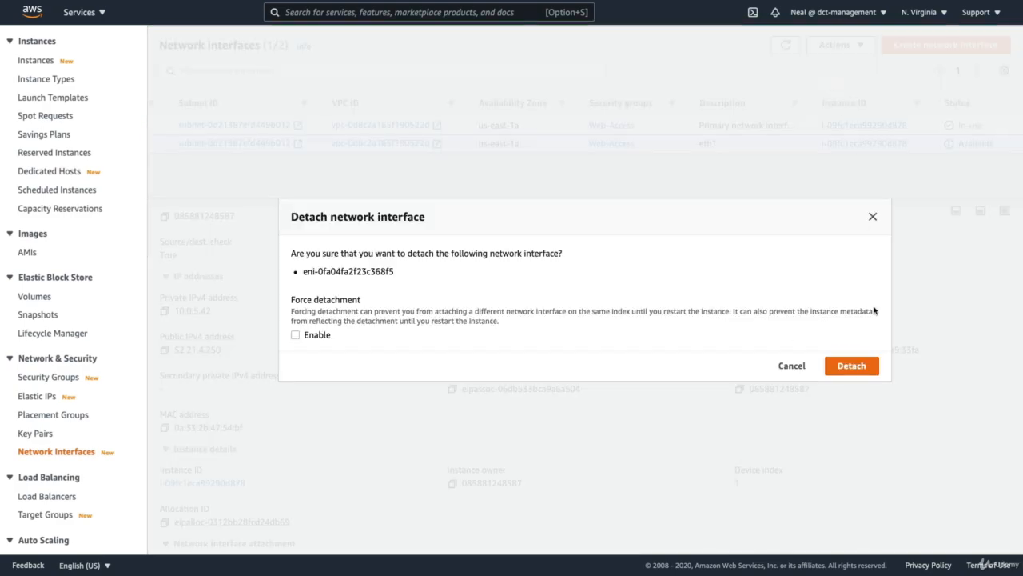
{"action": "left_click", "coordinate": [853, 366]}
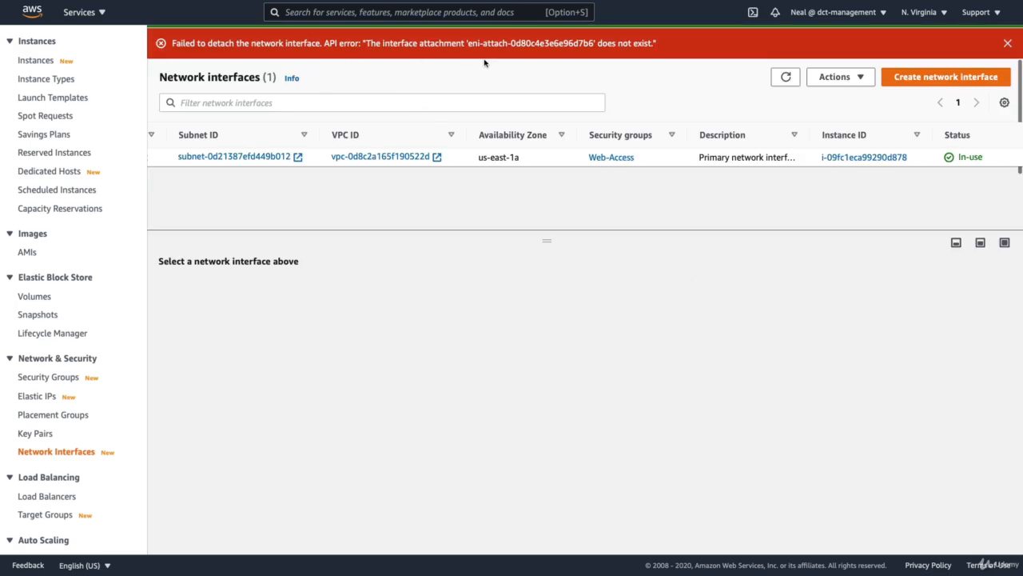
{"action": "left_click", "coordinate": [1007, 43]}
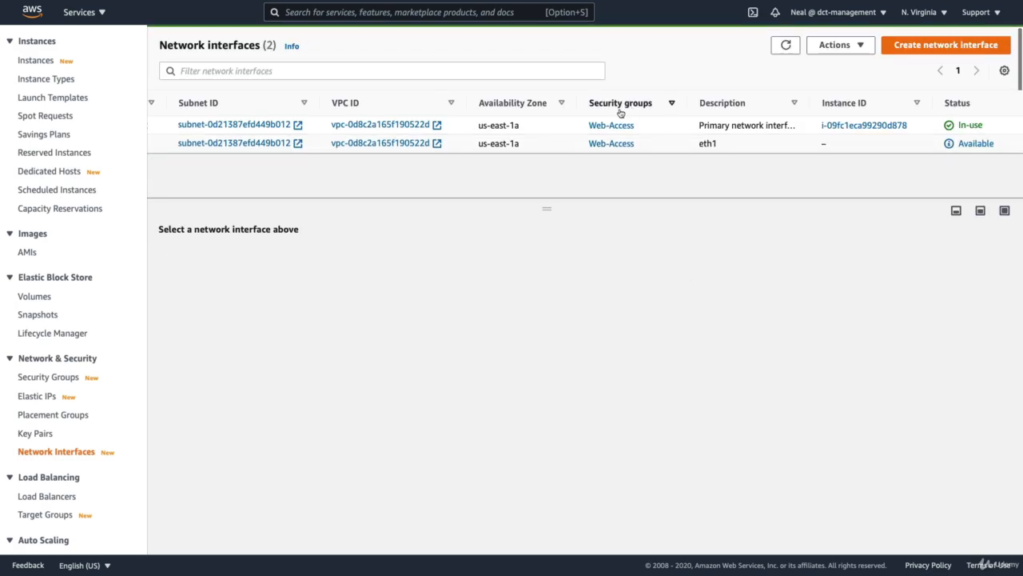
- Attach the eth1 network interface eni-0fa04fa2f23c368f5 to instance i-09fc1eca99290d878
{"action": "scroll", "coordinate": [264, 138], "scroll_direction": "left", "scroll_amount": 5}
{"action": "left_click", "coordinate": [163, 143]}
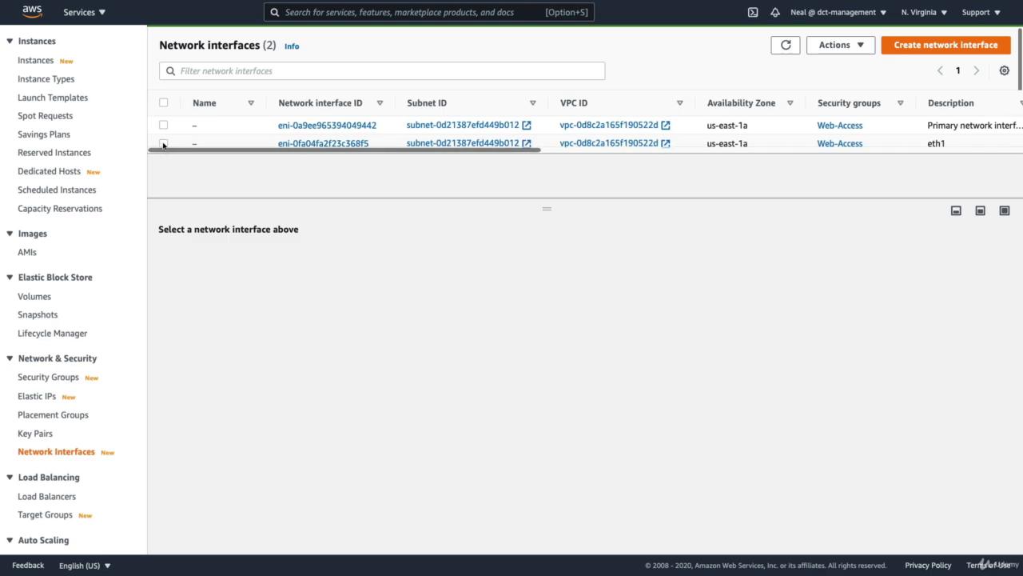
{"action": "left_click", "coordinate": [840, 45]}
{"action": "left_click", "coordinate": [834, 62]}
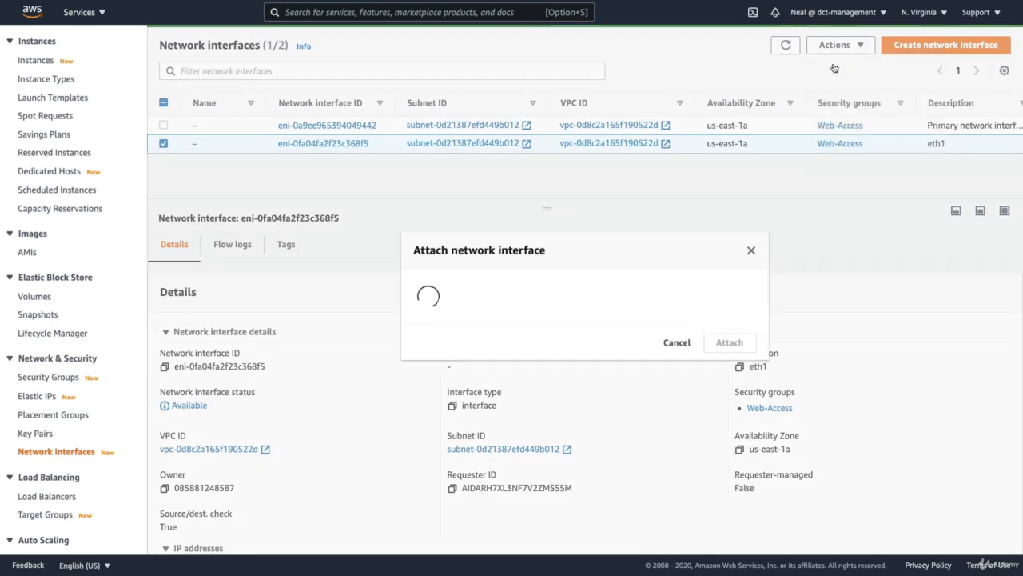
{"action": "left_click", "coordinate": [465, 320]}
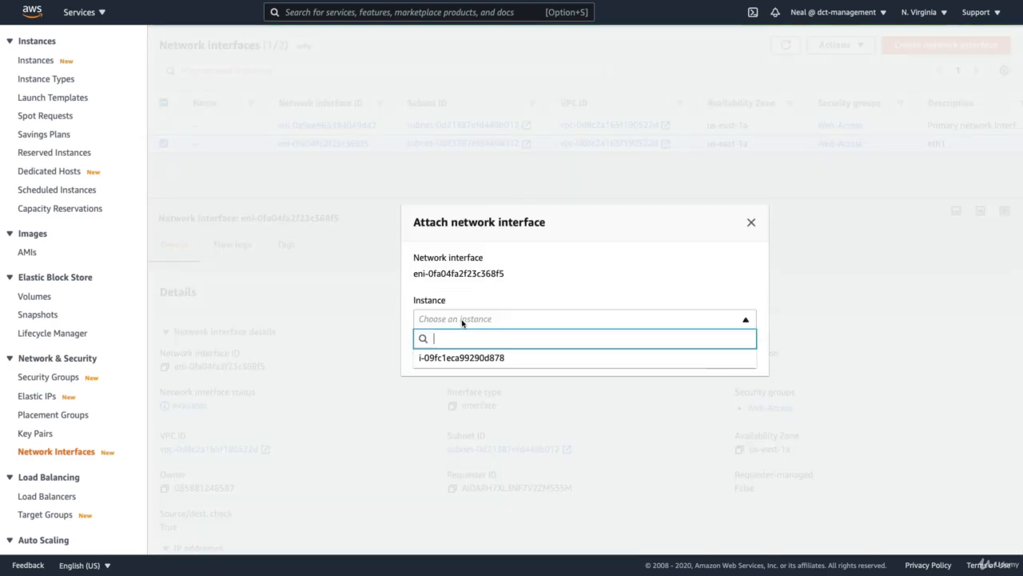
{"action": "left_click", "coordinate": [453, 357]}
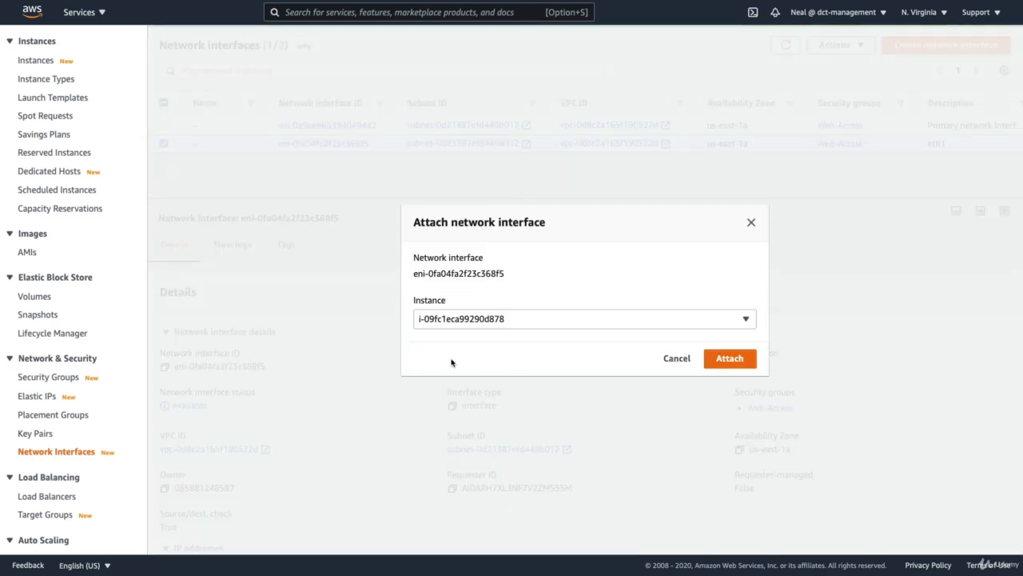
{"action": "left_click", "coordinate": [728, 359]}
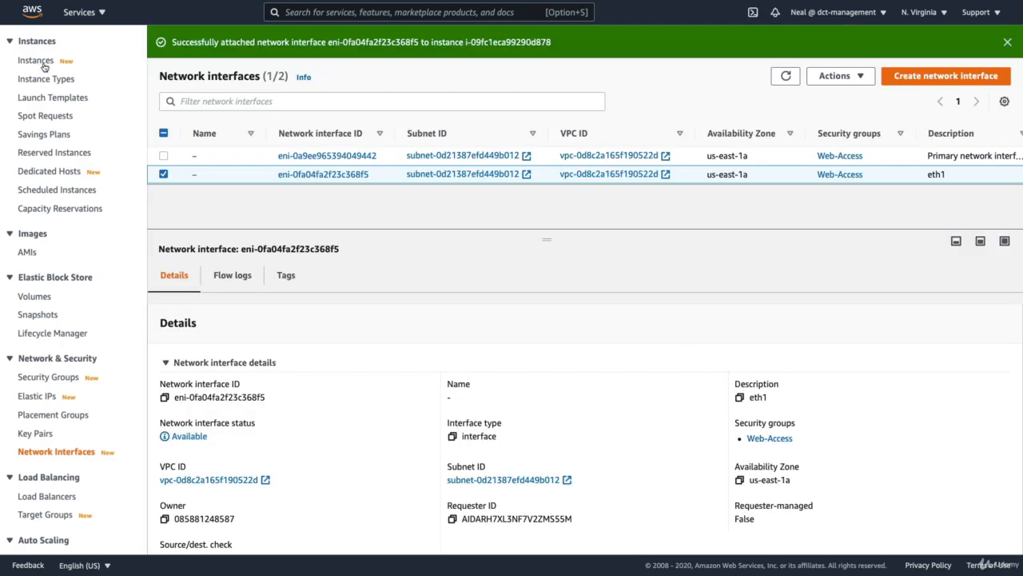
- Refresh the instances list, clear the old notifications and examine the networking details and network interfaces of instance i-09fc1eca99290d878
{"action": "left_click", "coordinate": [36, 61]}
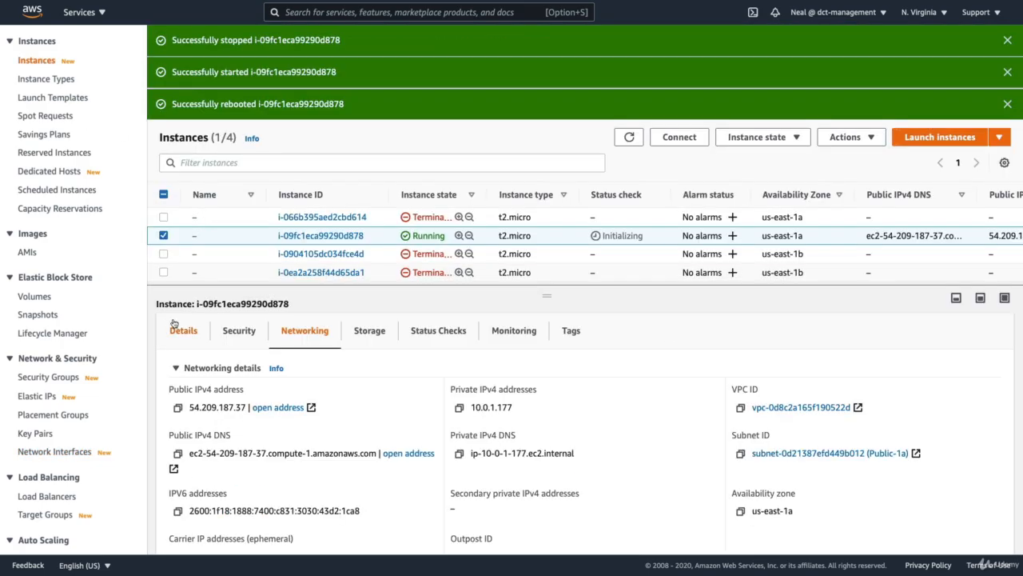
{"action": "left_click", "coordinate": [628, 138]}
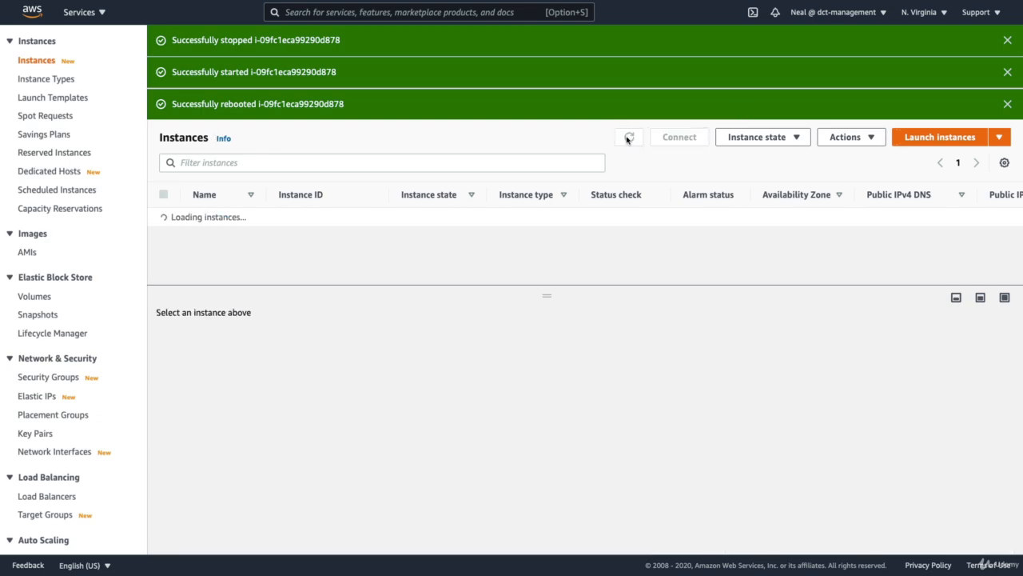
{"action": "left_click", "coordinate": [1009, 40]}
{"action": "left_click", "coordinate": [1009, 40]}
{"action": "left_click", "coordinate": [1009, 40]}
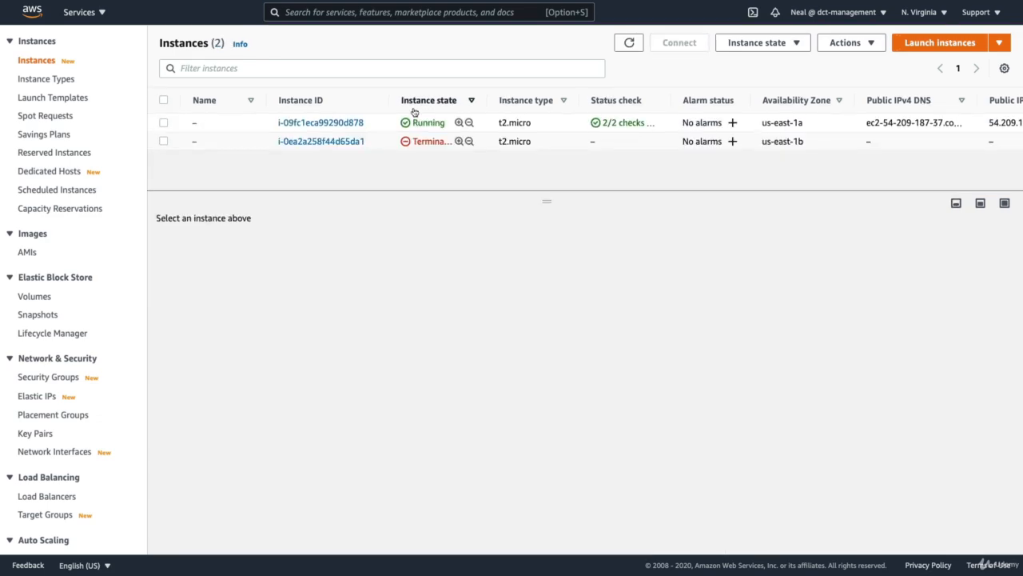
{"action": "left_click", "coordinate": [164, 123]}
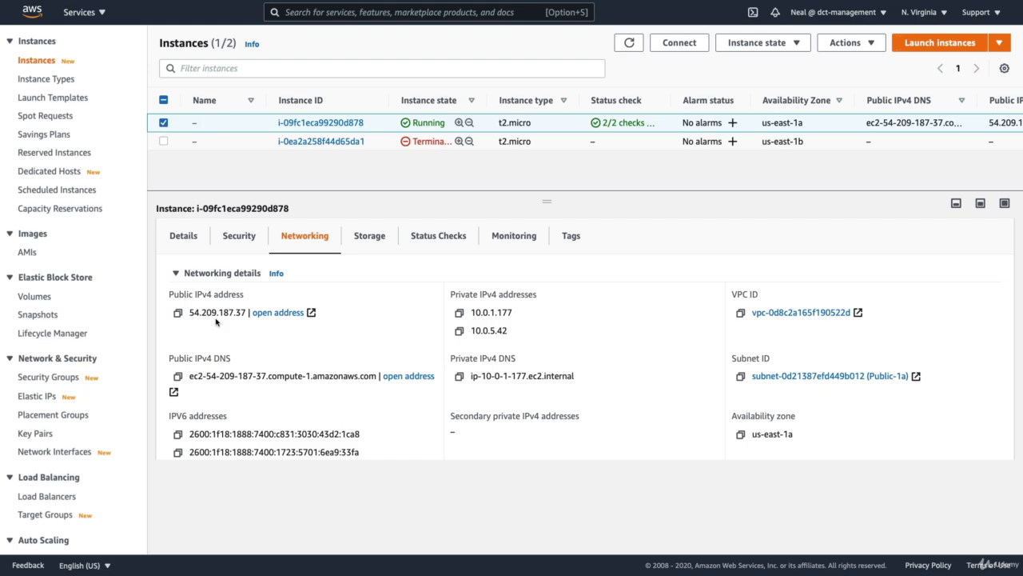
{"action": "scroll", "coordinate": [300, 357], "scroll_direction": "down", "scroll_amount": 2}
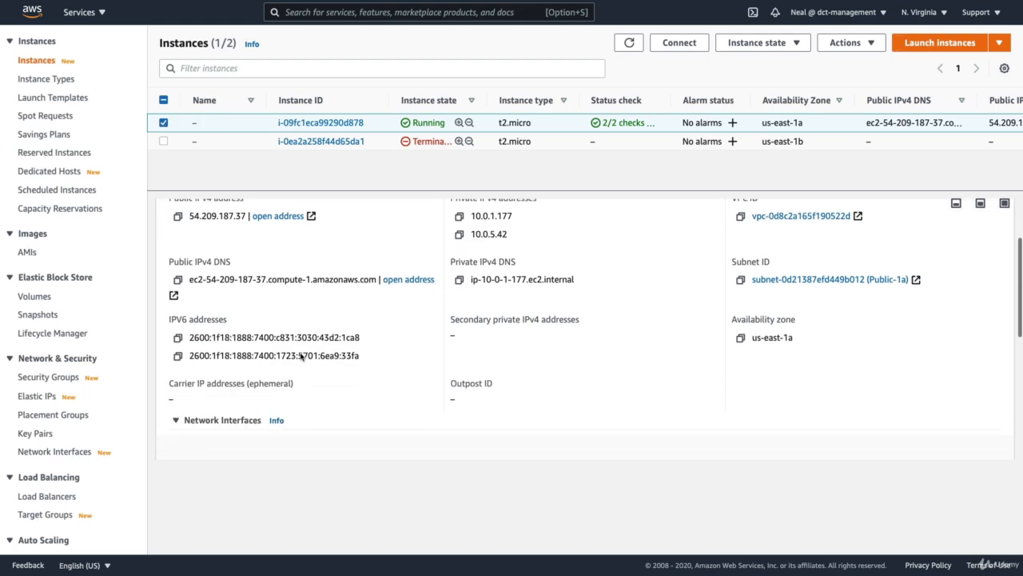
{"action": "scroll", "coordinate": [299, 357], "scroll_direction": "down", "scroll_amount": 5}
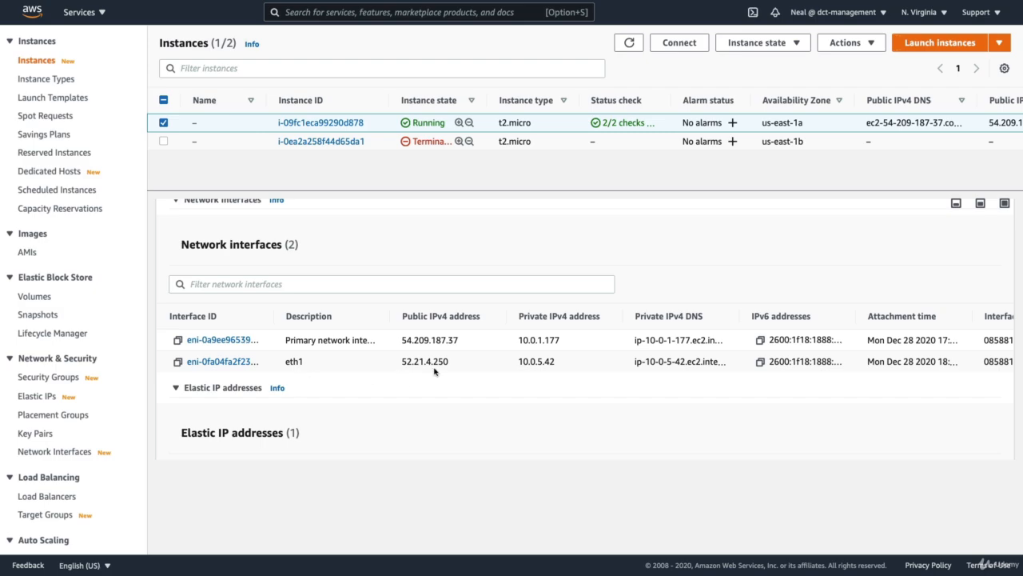
{"action": "scroll", "coordinate": [436, 370], "scroll_direction": "up", "scroll_amount": 5}
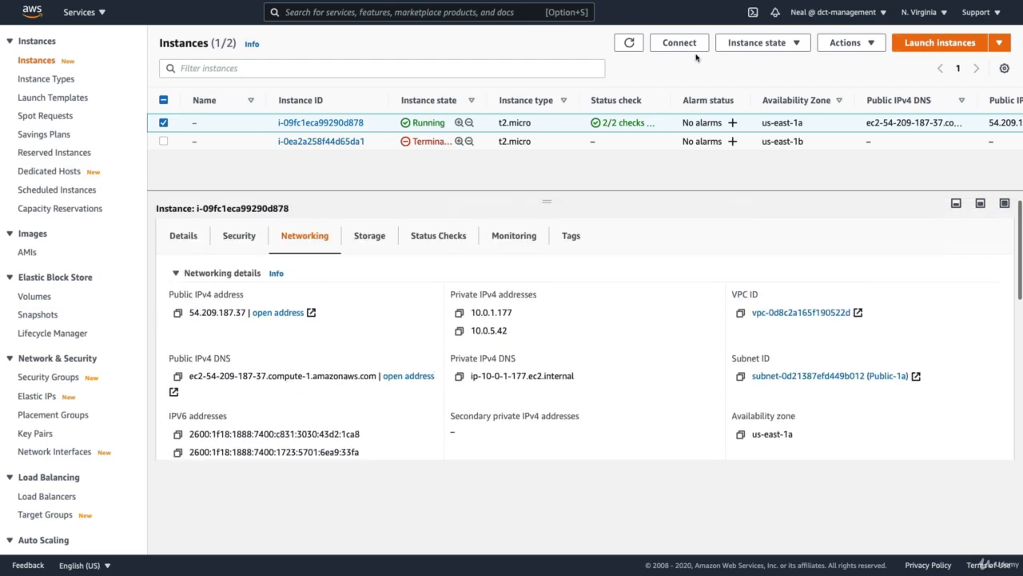
- Stop instance i-09fc1eca99290d878 and refresh the instances list
{"action": "left_click", "coordinate": [739, 51]}
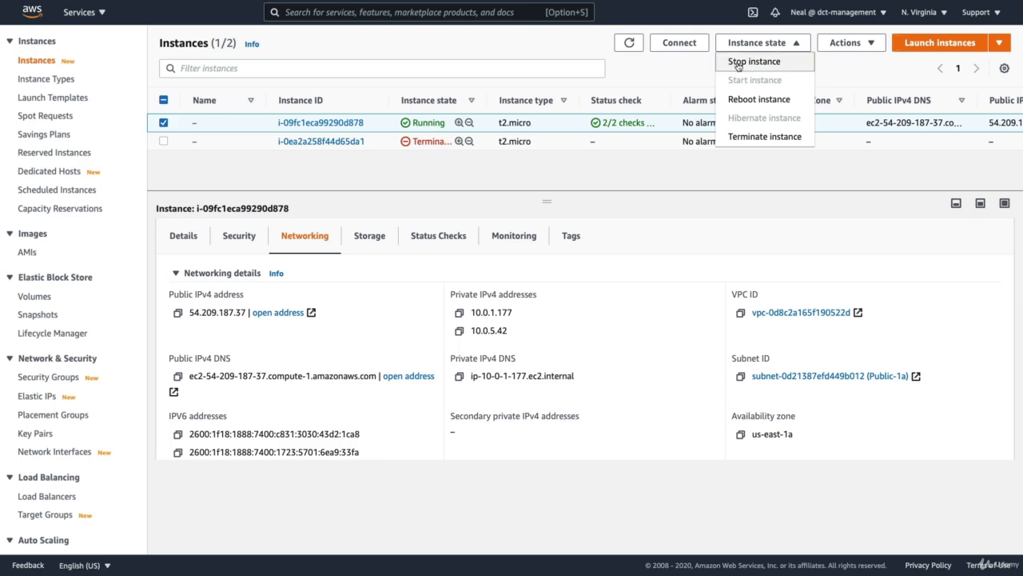
{"action": "left_click", "coordinate": [737, 65]}
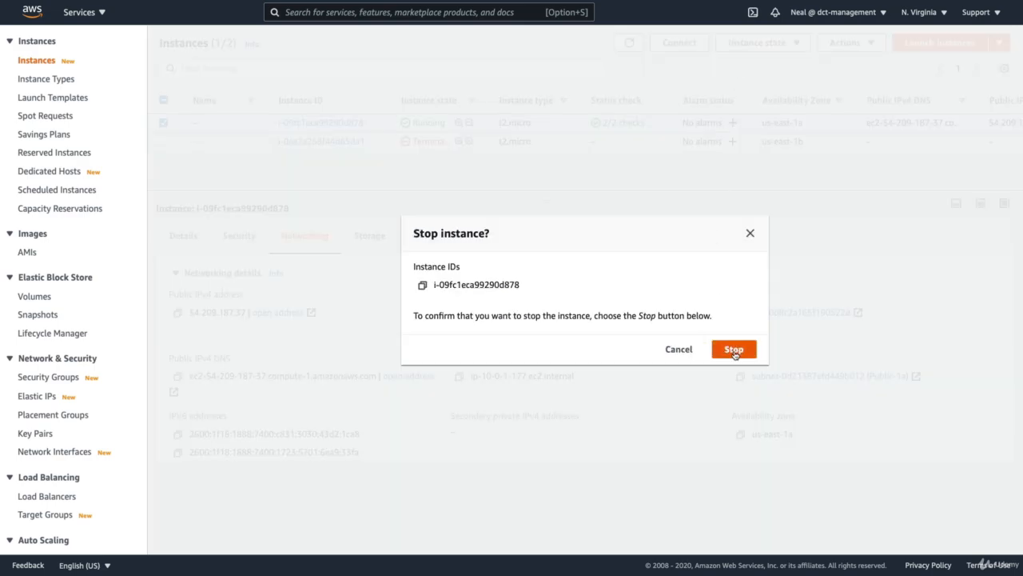
{"action": "left_click", "coordinate": [734, 349]}
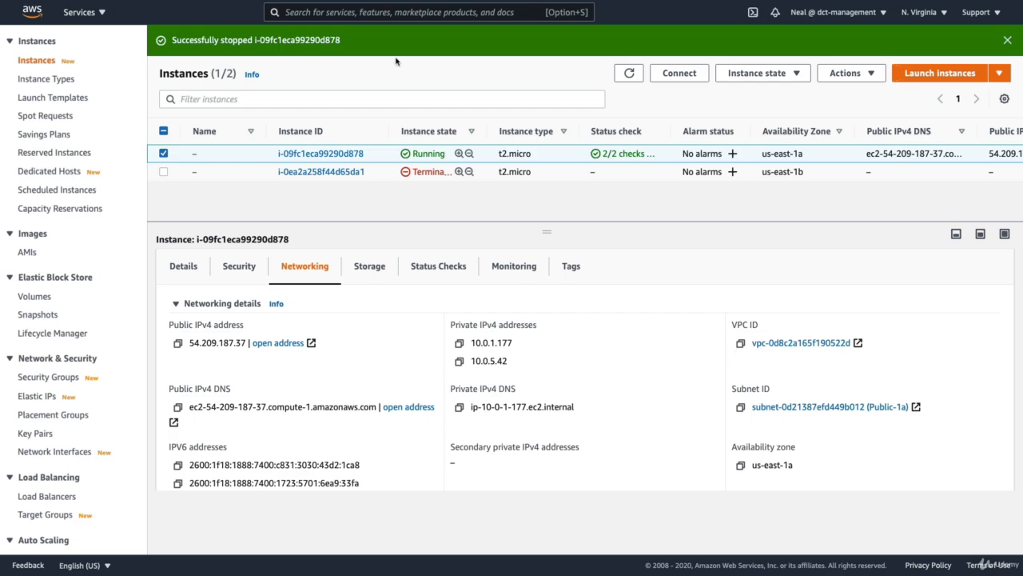
{"action": "left_click", "coordinate": [625, 74]}
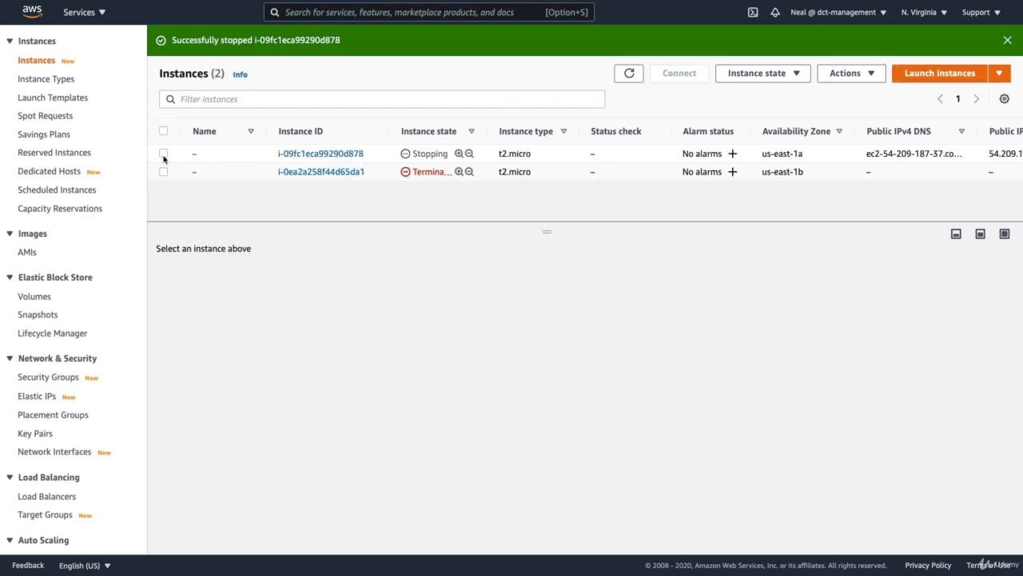
- Select instance i-09fc1eca99290d878, examine its public IPv4, network interface and Elastic IP details, and dismiss the stop and start notifications
{"action": "left_click", "coordinate": [163, 154]}
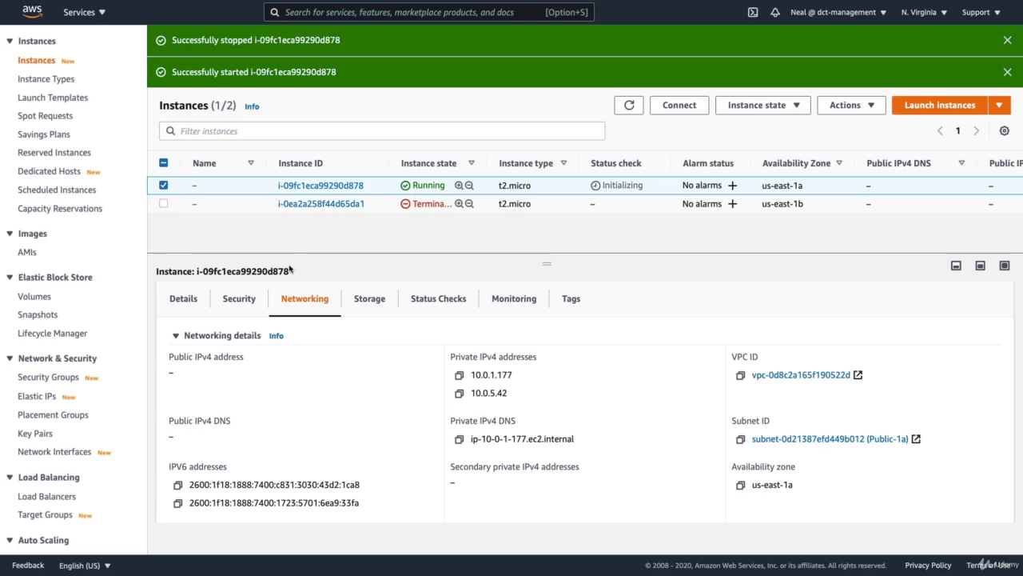
{"action": "scroll", "coordinate": [291, 360], "scroll_direction": "down", "scroll_amount": 4}
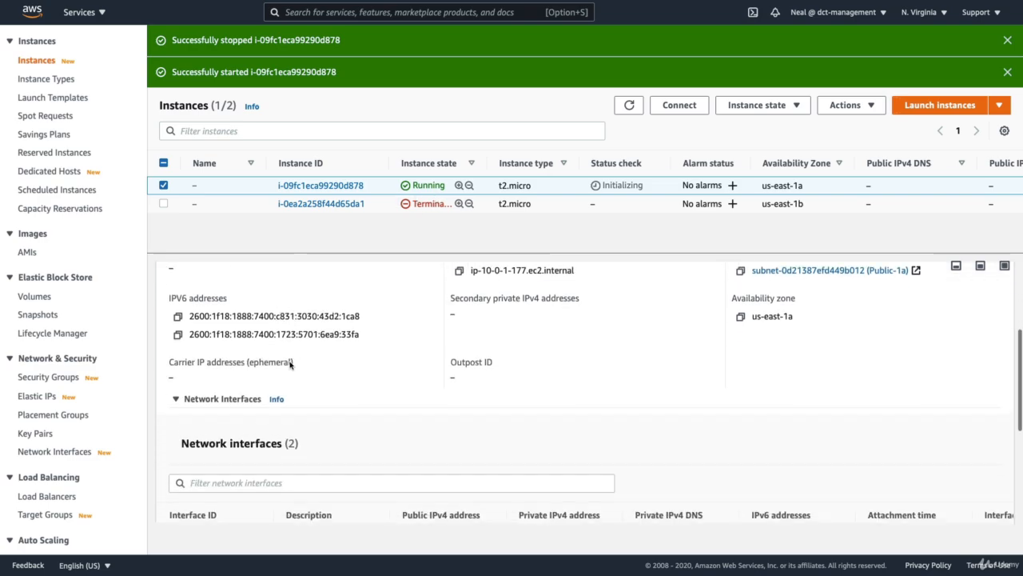
{"action": "scroll", "coordinate": [291, 363], "scroll_direction": "up", "scroll_amount": 5}
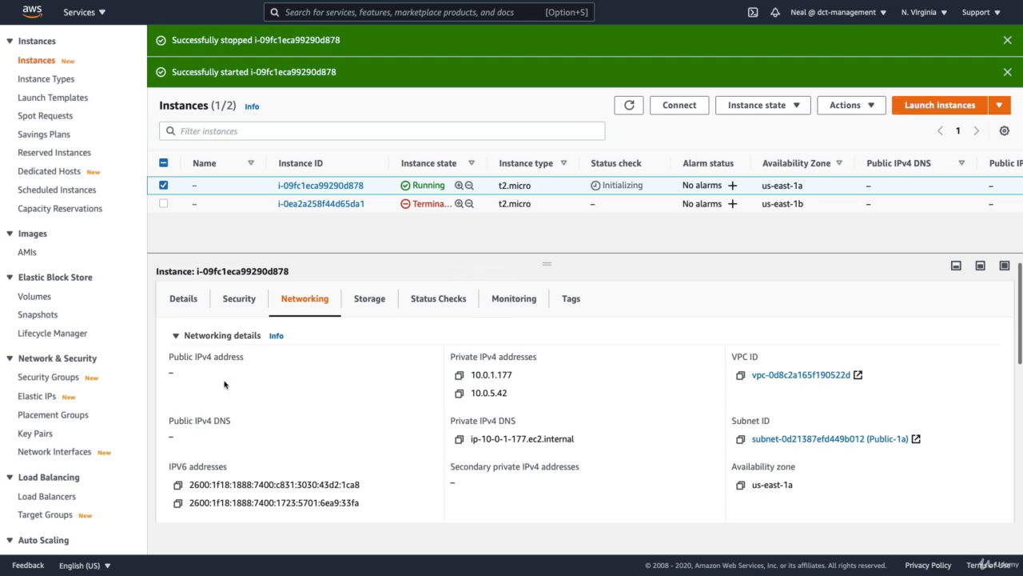
{"action": "scroll", "coordinate": [228, 411], "scroll_direction": "down", "scroll_amount": 5}
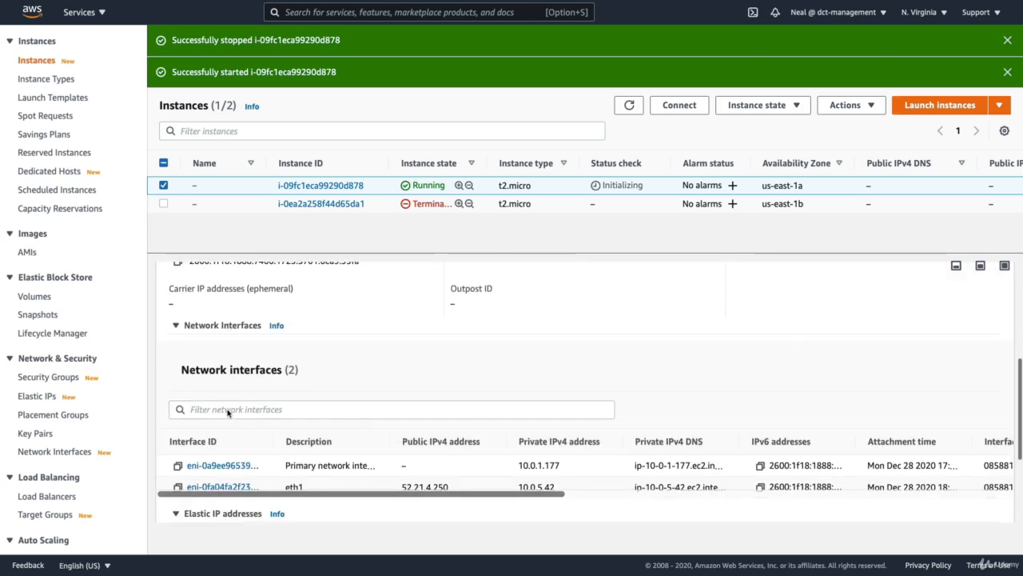
{"action": "scroll", "coordinate": [228, 413], "scroll_direction": "down", "scroll_amount": 2}
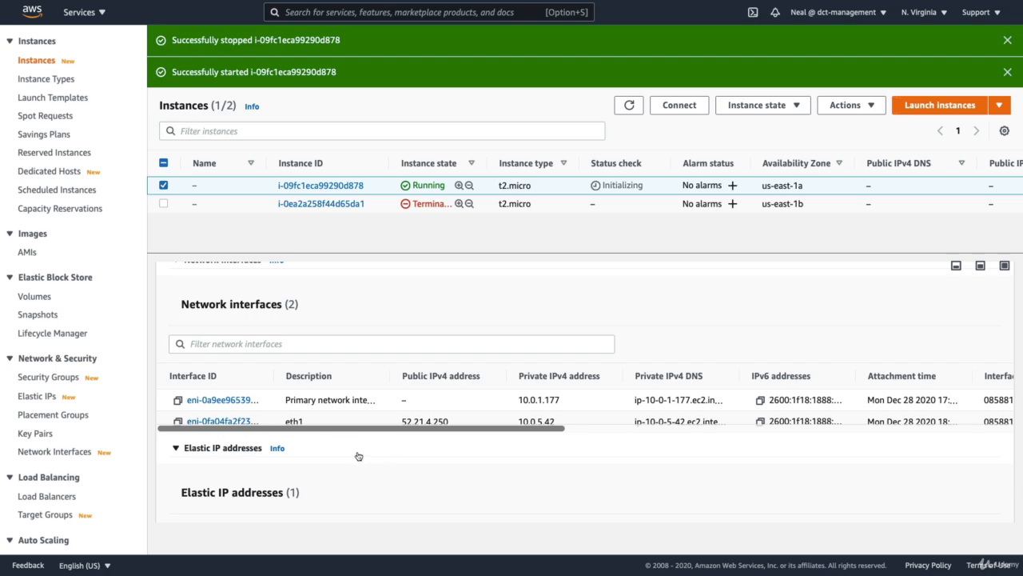
{"action": "scroll", "coordinate": [192, 482], "scroll_direction": "down", "scroll_amount": 1}
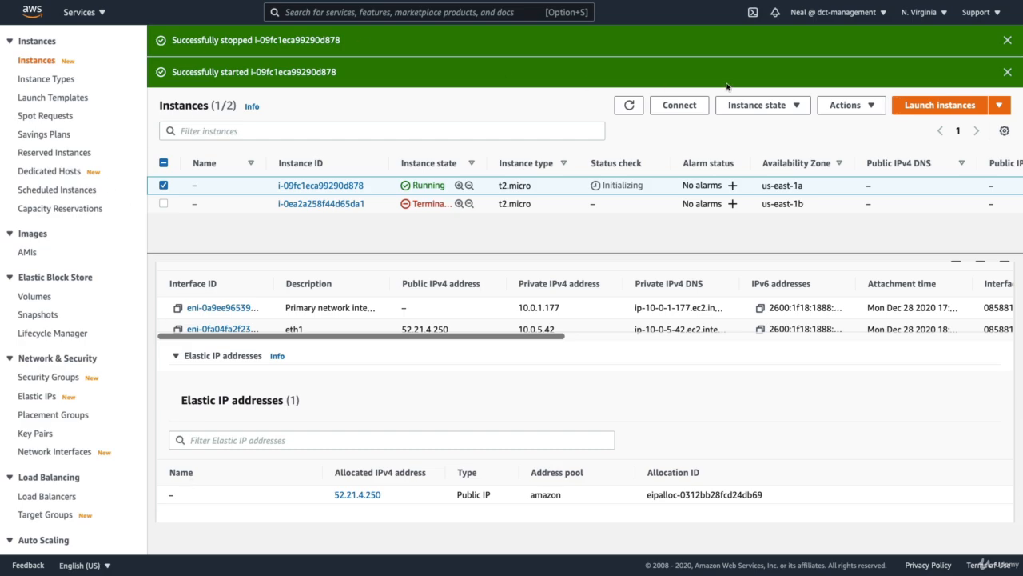
{"action": "left_click", "coordinate": [1006, 40]}
{"action": "left_click", "coordinate": [1007, 40]}
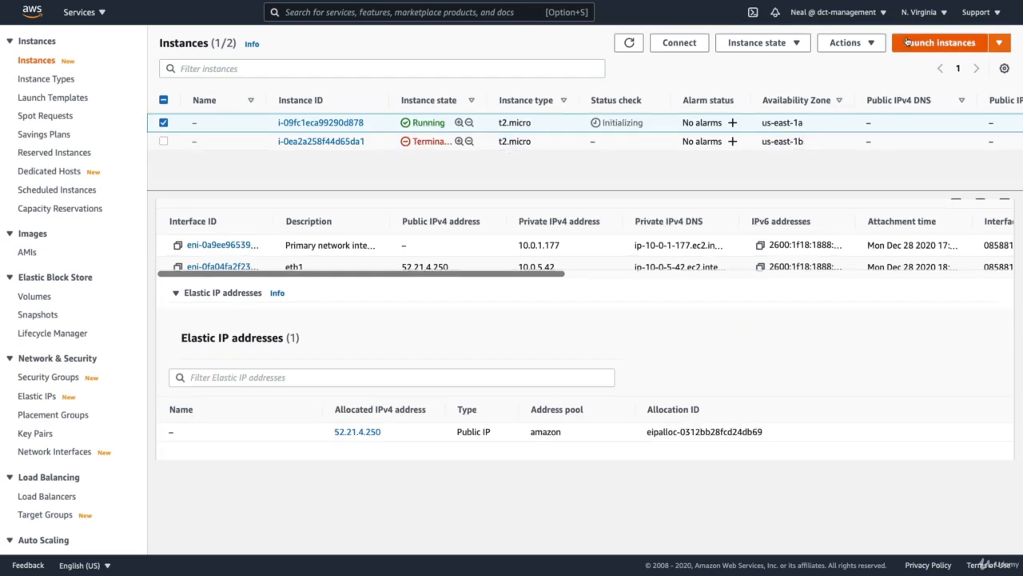
- Start launching a 64-bit x86 Amazon Linux 2 instance with the default type, in network vpc-0d8c2a165f190522d and the Public-1b subnet in us-east-1b
{"action": "left_click", "coordinate": [908, 40]}
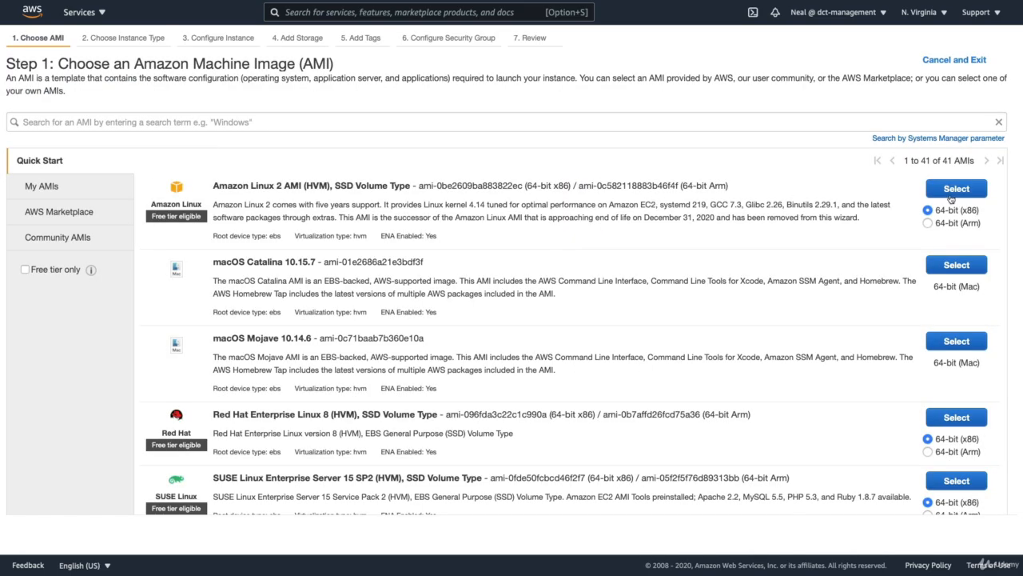
{"action": "left_click", "coordinate": [950, 194]}
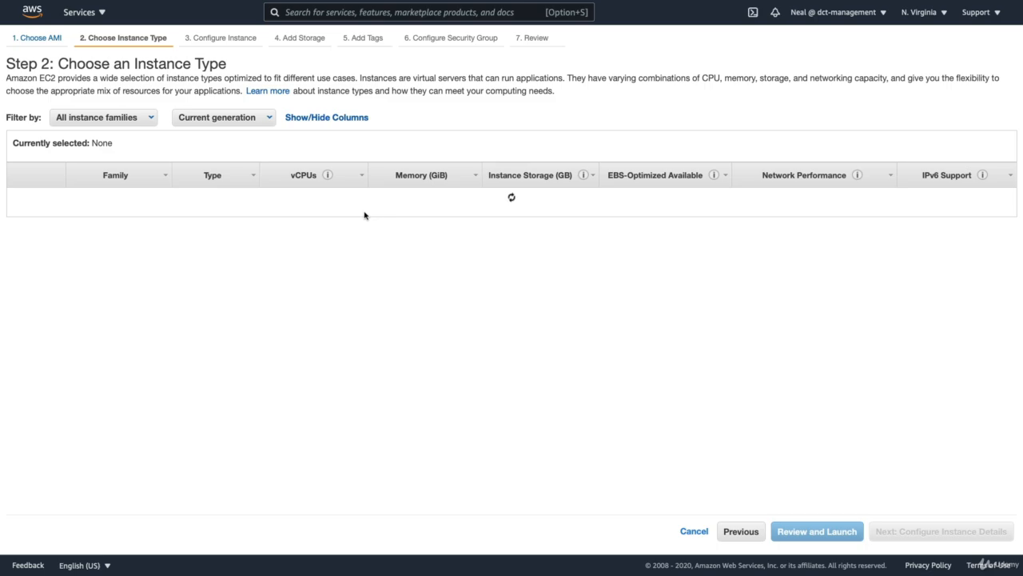
{"action": "left_click", "coordinate": [910, 531]}
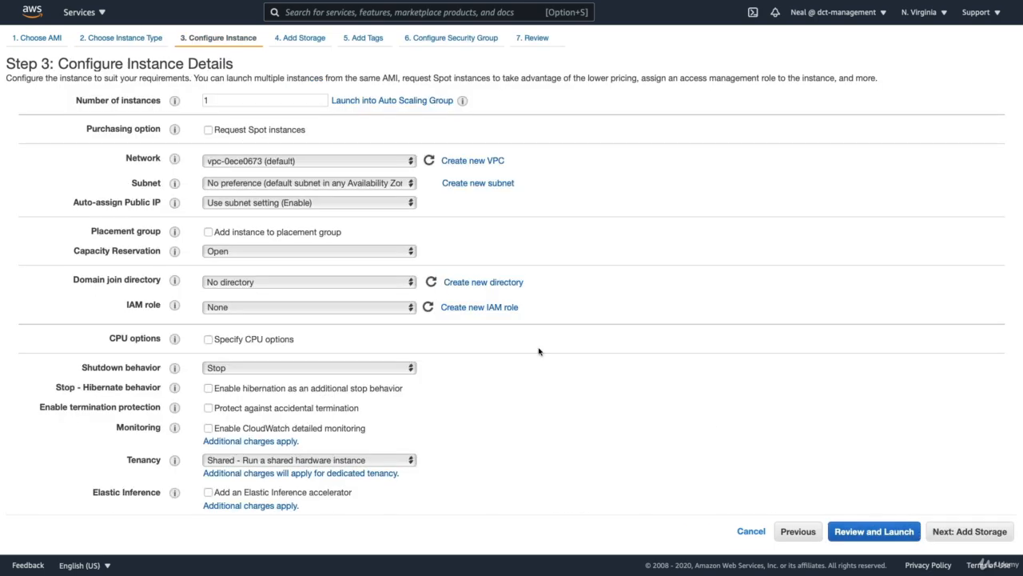
{"action": "left_click", "coordinate": [270, 162]}
{"action": "left_click", "coordinate": [257, 149]}
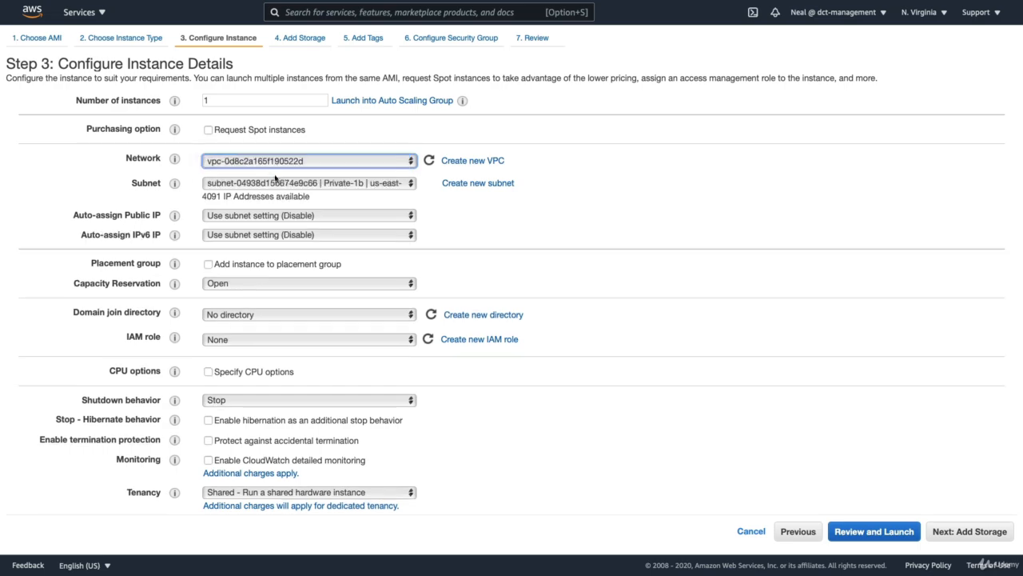
{"action": "left_click", "coordinate": [303, 187]}
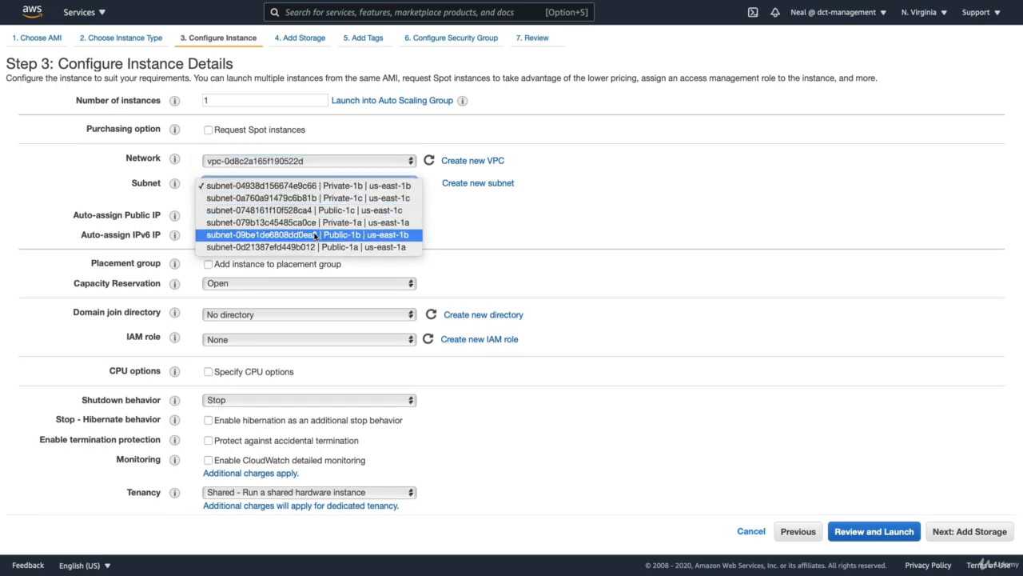
{"action": "left_click", "coordinate": [315, 234]}
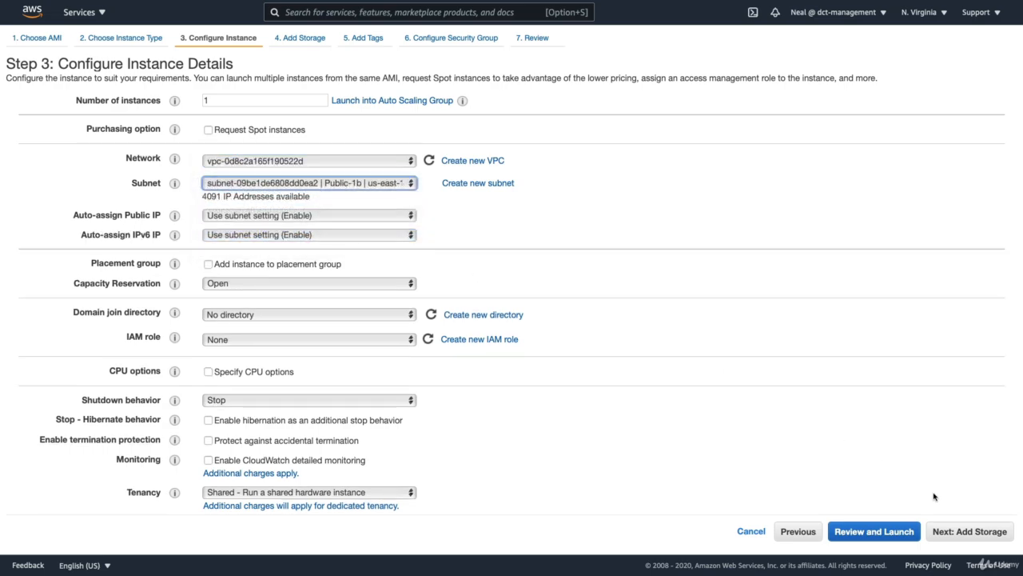
- Keep the default storage and tags, and assign the existing Web-Access security group to the new instance
{"action": "left_click", "coordinate": [956, 532]}
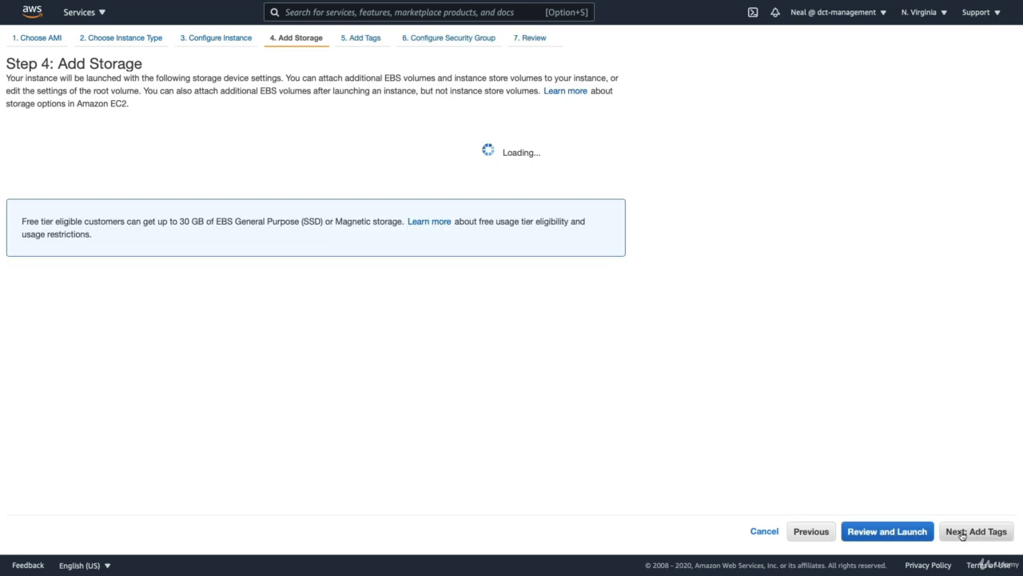
{"action": "left_click", "coordinate": [961, 531]}
{"action": "left_click", "coordinate": [962, 532]}
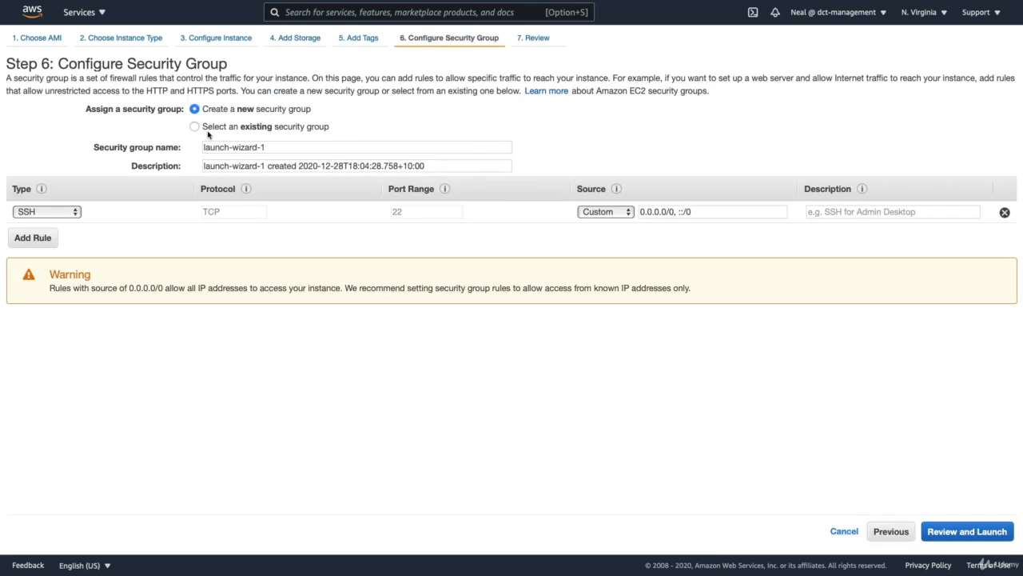
{"action": "left_click", "coordinate": [203, 126]}
{"action": "left_click", "coordinate": [266, 209]}
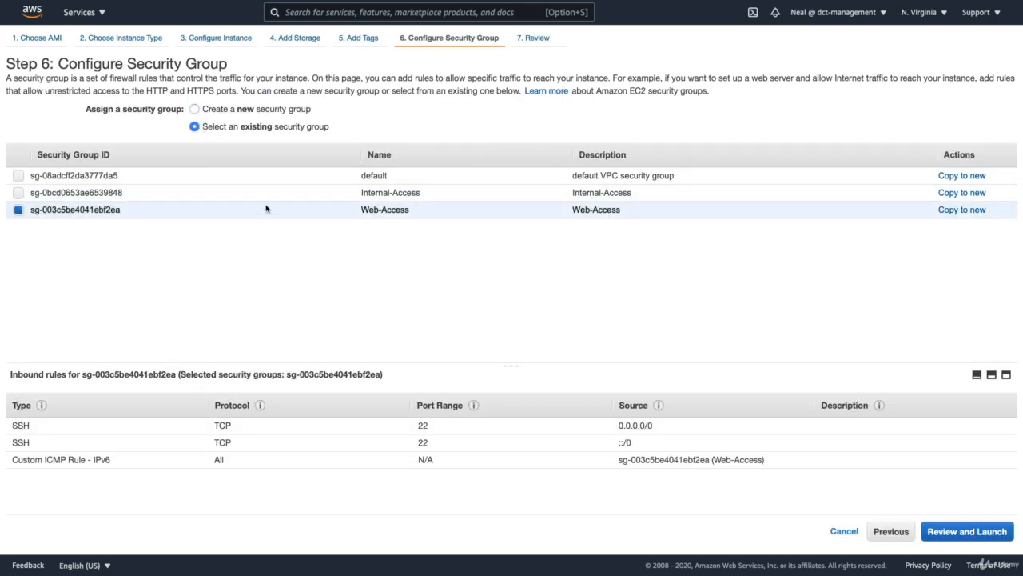
- Launch the reviewed instance with an existing key pair, acknowledging access to its private key file, and return to the instances list
{"action": "left_click", "coordinate": [984, 531]}
{"action": "left_click", "coordinate": [991, 530]}
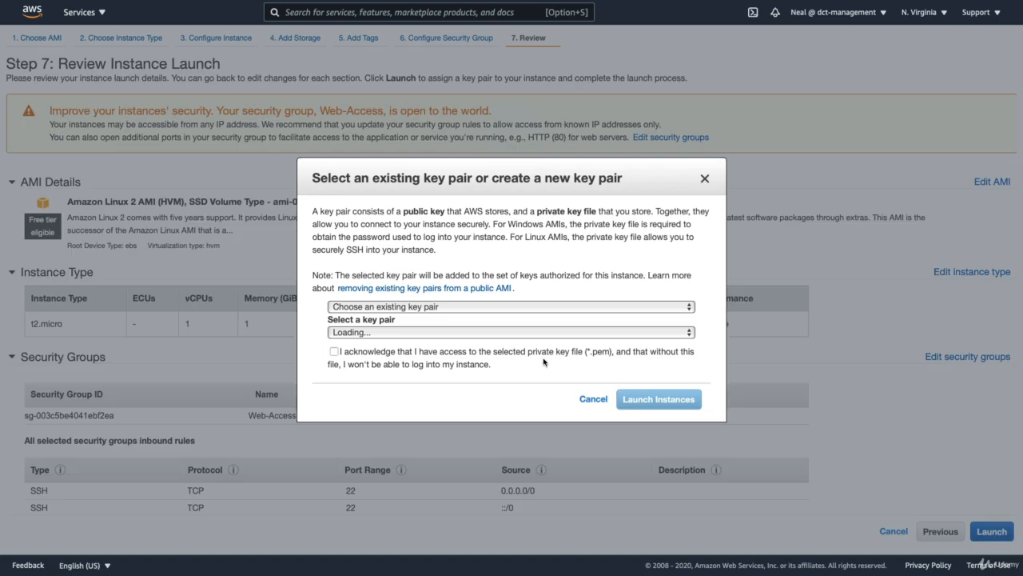
{"action": "left_click", "coordinate": [540, 355]}
{"action": "left_click", "coordinate": [658, 398]}
{"action": "left_click", "coordinate": [978, 430]}
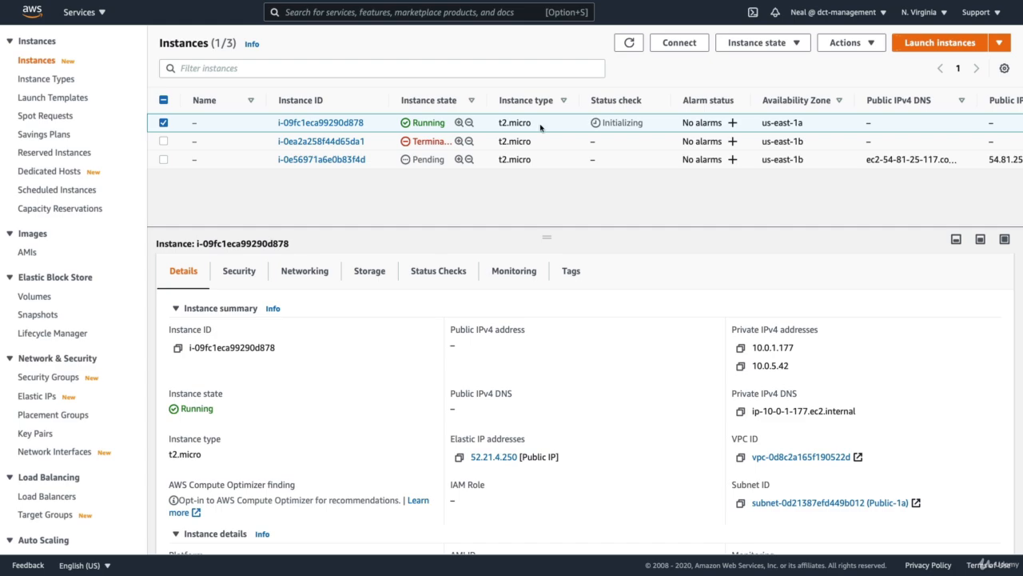
- Terminate instance i-09fc1eca99290d878 and refresh the instances list
{"action": "left_click", "coordinate": [745, 42]}
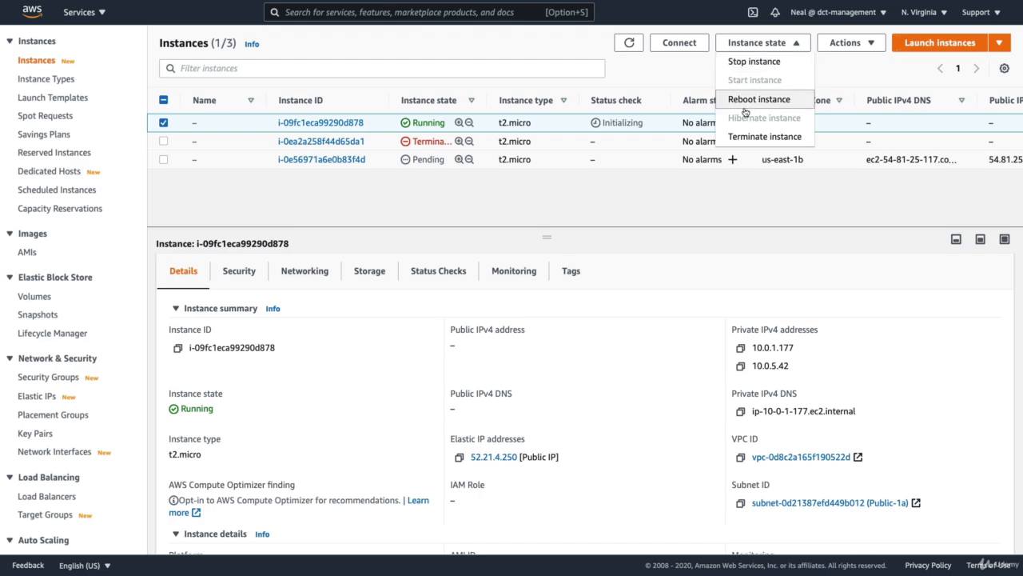
{"action": "left_click", "coordinate": [746, 136]}
{"action": "left_click", "coordinate": [722, 355]}
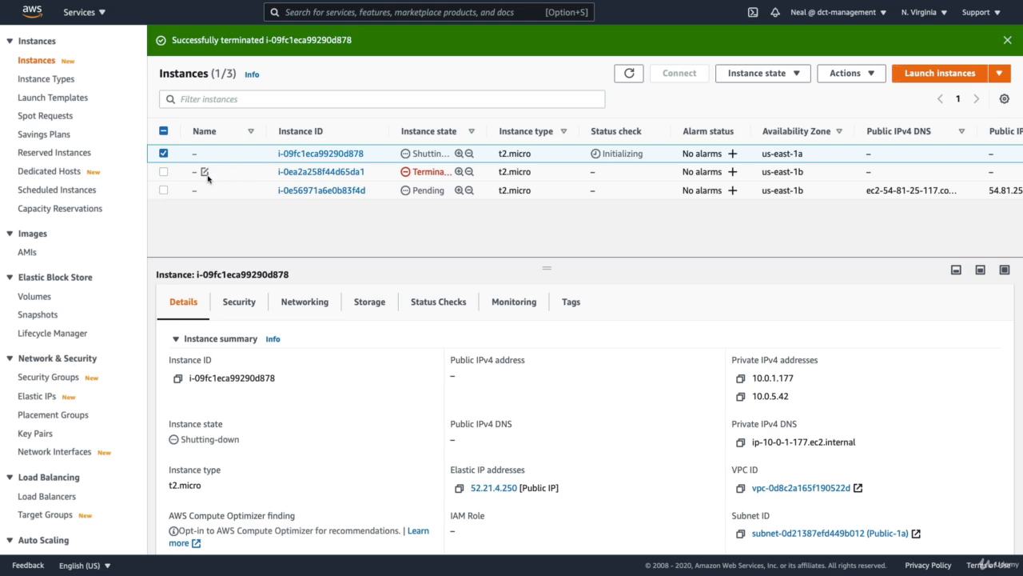
{"action": "left_click", "coordinate": [625, 74]}
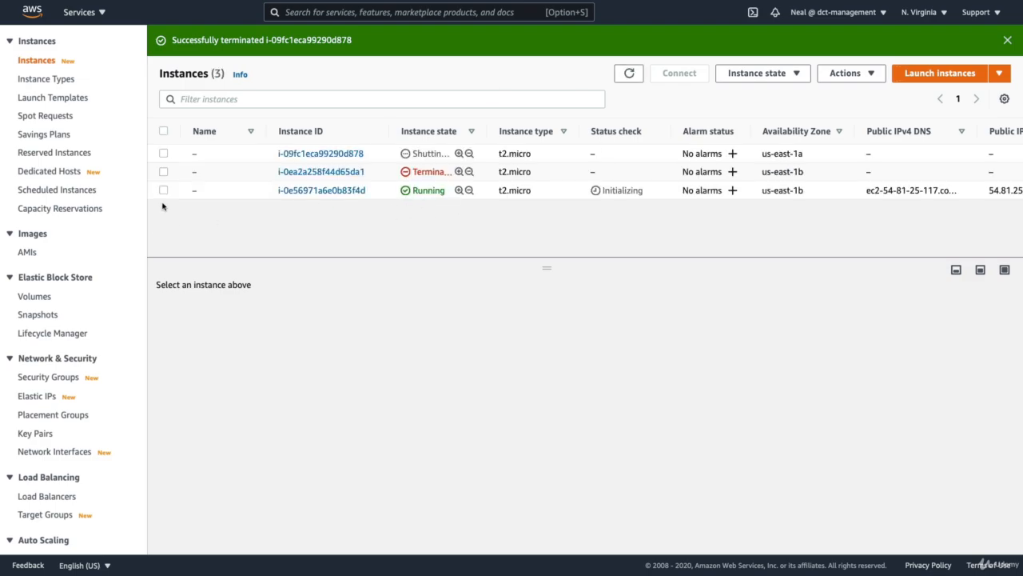
- Disassociate public IP address 52.21.4.250 from the eth1 network interface eni-0fa04fa2f23c368f5
{"action": "scroll", "coordinate": [67, 391], "scroll_direction": "down", "scroll_amount": 2}
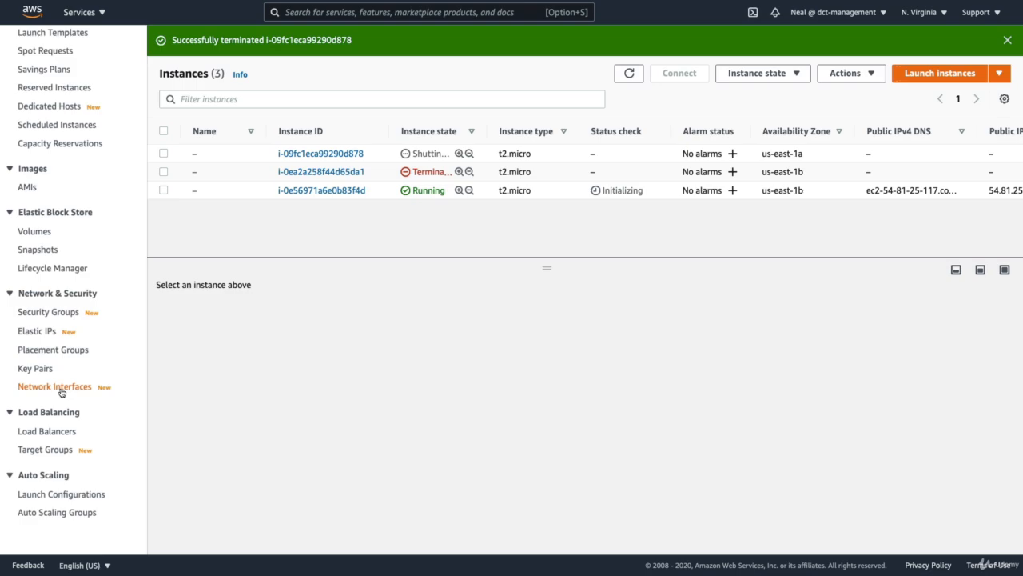
{"action": "left_click", "coordinate": [61, 387]}
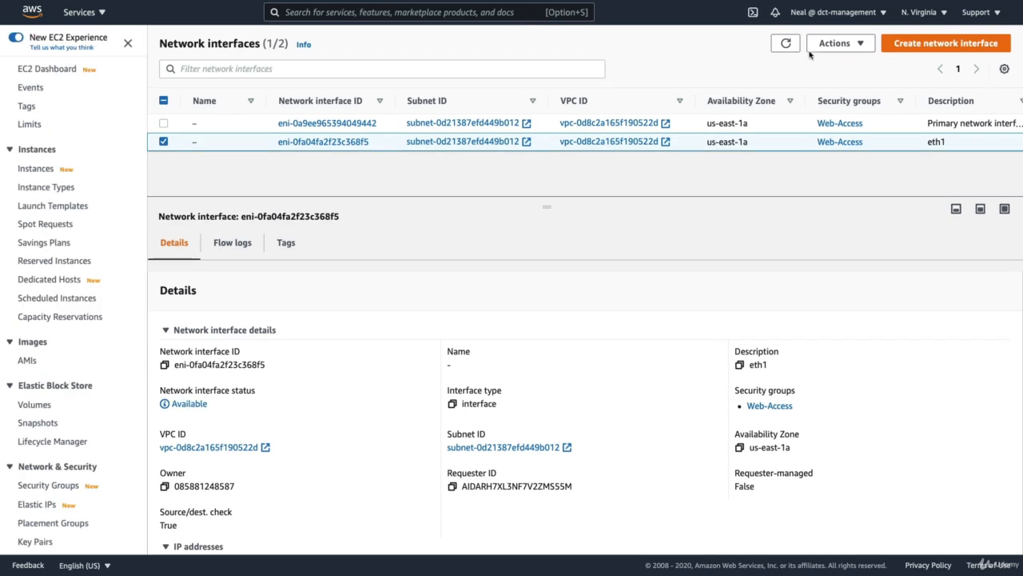
{"action": "left_click", "coordinate": [835, 44]}
{"action": "left_click", "coordinate": [845, 156]}
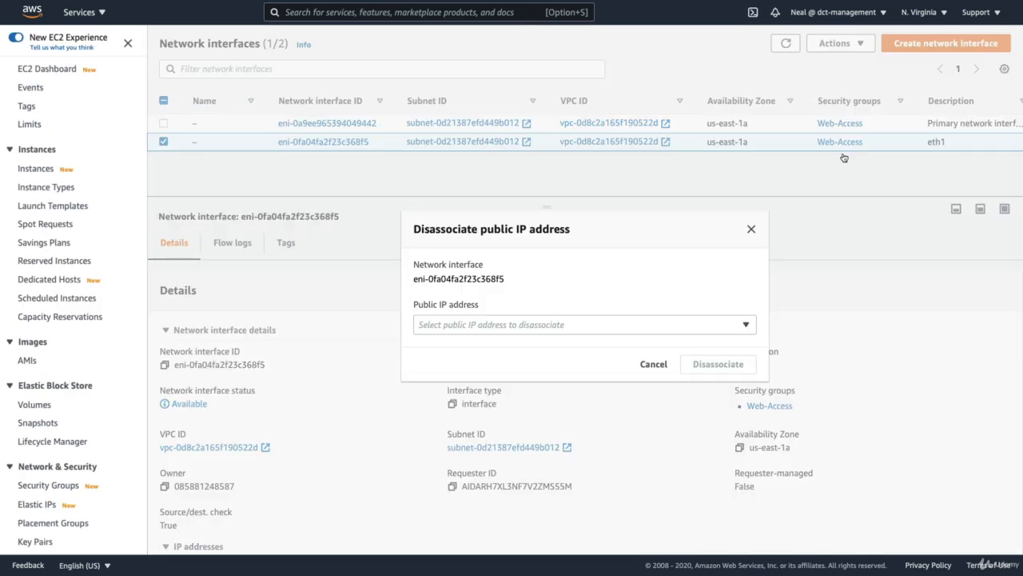
{"action": "left_click", "coordinate": [453, 321]}
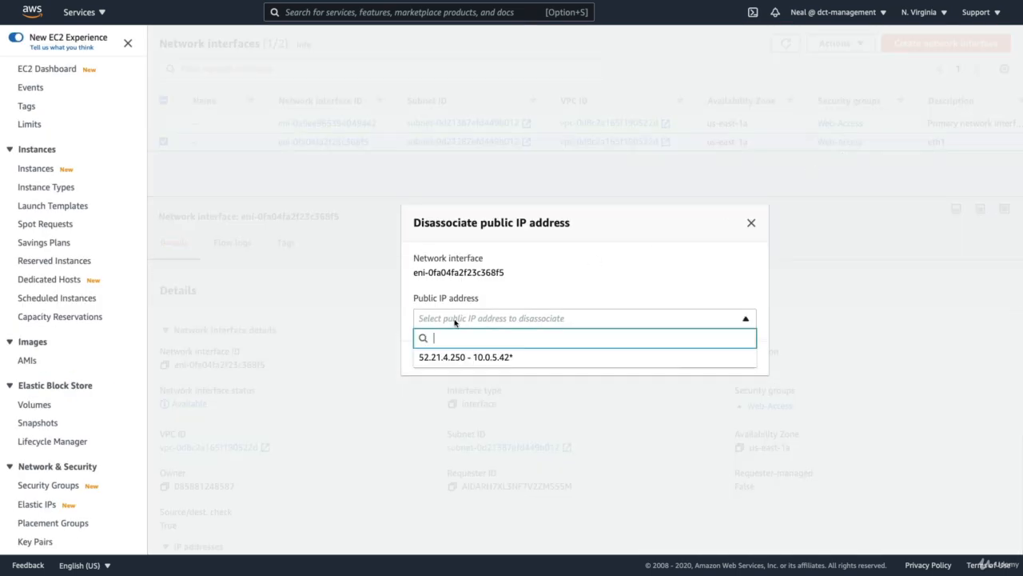
{"action": "left_click", "coordinate": [470, 359]}
{"action": "left_click", "coordinate": [700, 361]}
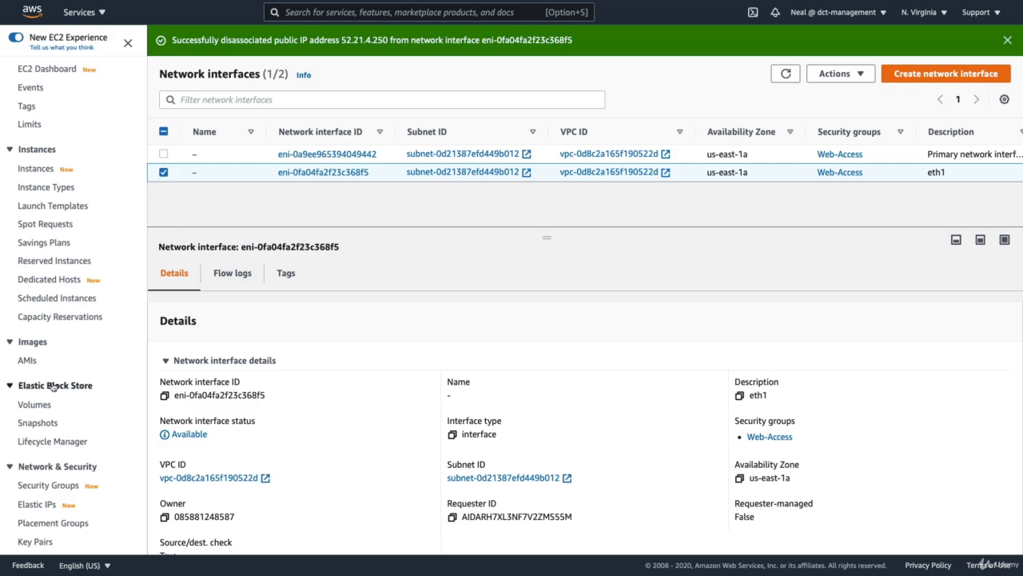
- Associate Elastic IP address 52.21.4.250 with the running instance i-0e56971a6e0b83f4d
{"action": "scroll", "coordinate": [49, 384], "scroll_direction": "down", "scroll_amount": 2}
{"action": "scroll", "coordinate": [53, 386], "scroll_direction": "down", "scroll_amount": 2}
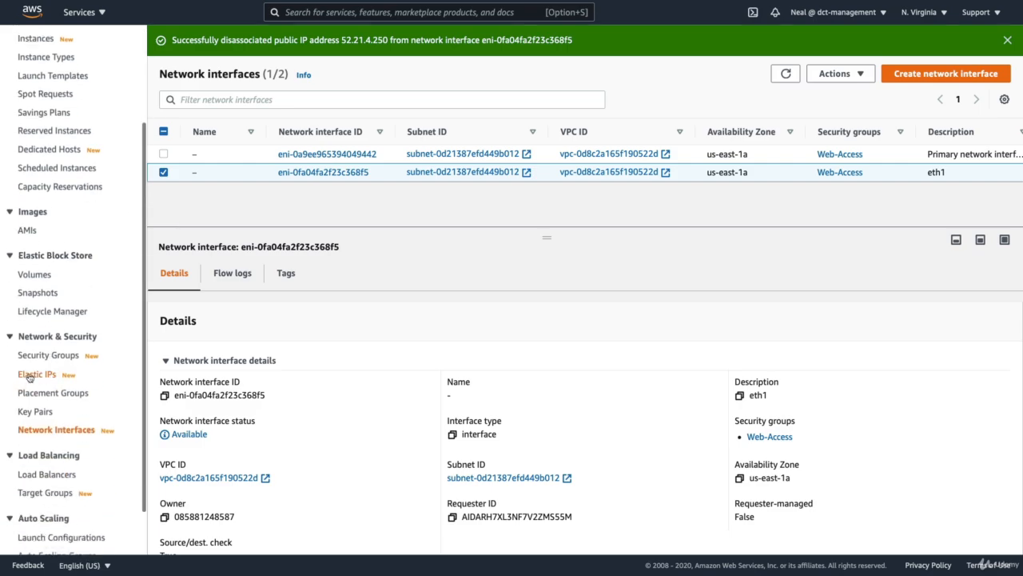
{"action": "left_click", "coordinate": [32, 374]}
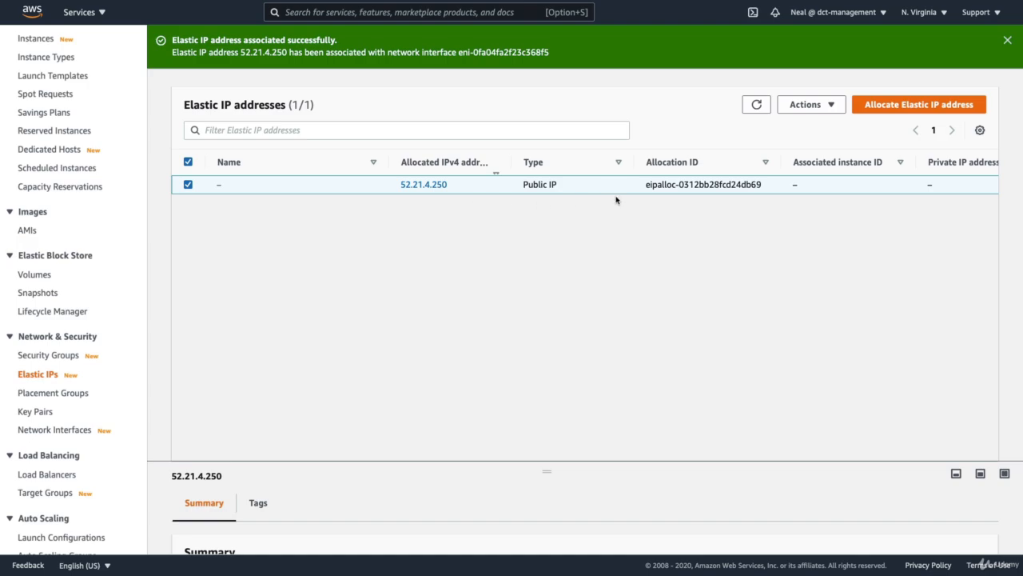
{"action": "scroll", "coordinate": [623, 192], "scroll_direction": "right", "scroll_amount": 3}
{"action": "scroll", "coordinate": [624, 193], "scroll_direction": "right", "scroll_amount": 1}
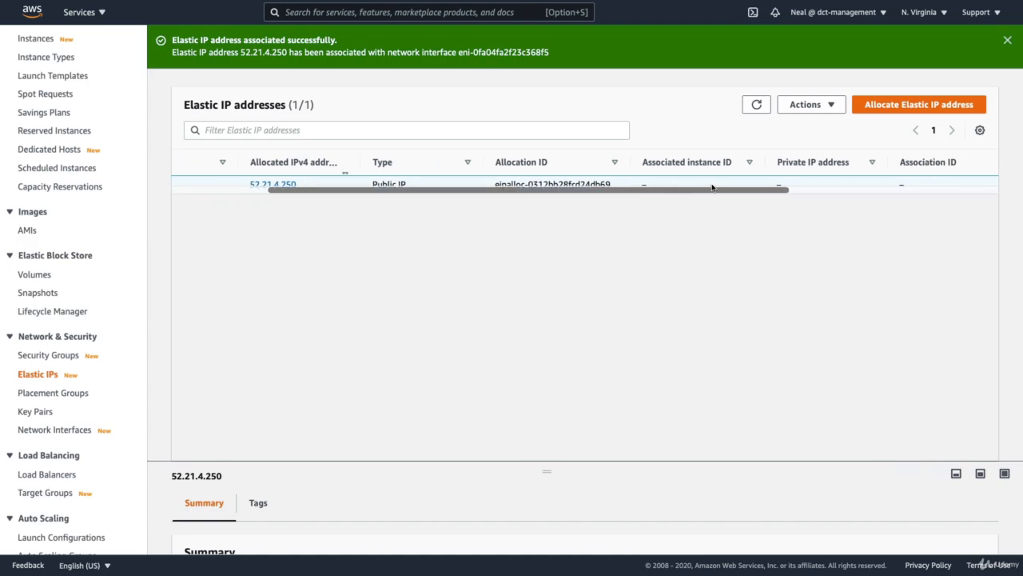
{"action": "scroll", "coordinate": [712, 187], "scroll_direction": "left", "scroll_amount": 4}
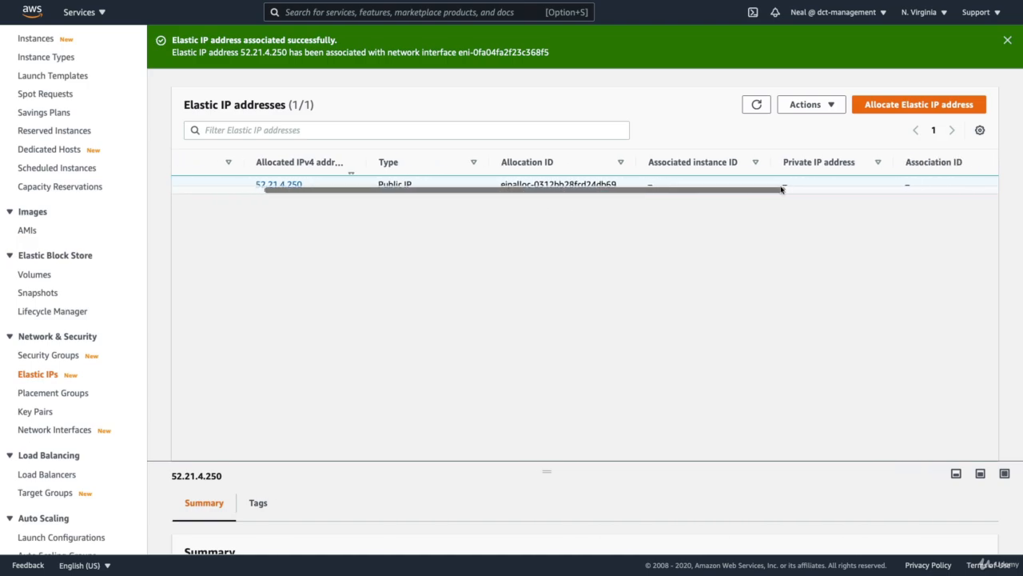
{"action": "left_click", "coordinate": [823, 106]}
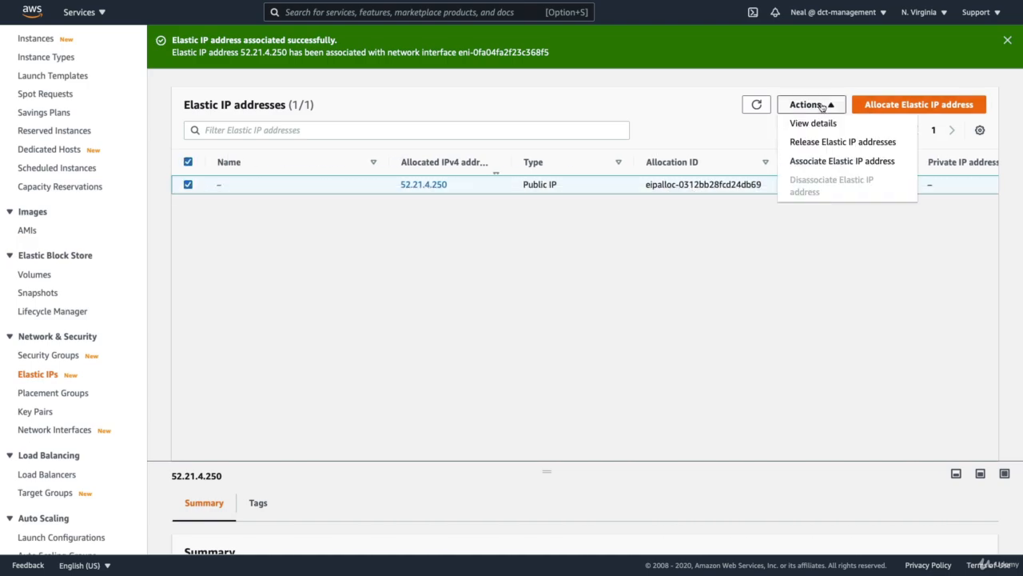
{"action": "left_click", "coordinate": [817, 161]}
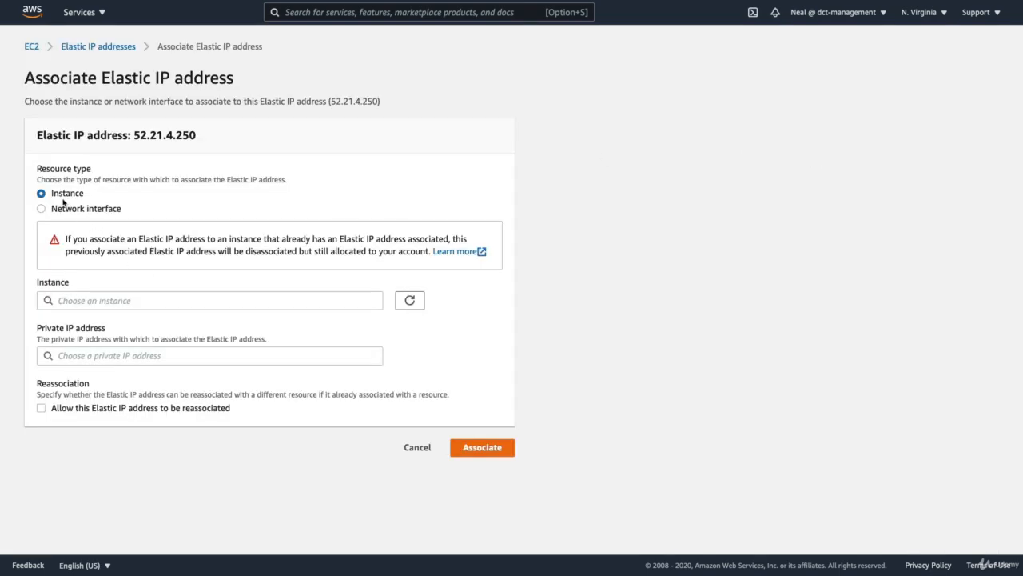
{"action": "left_click", "coordinate": [98, 301]}
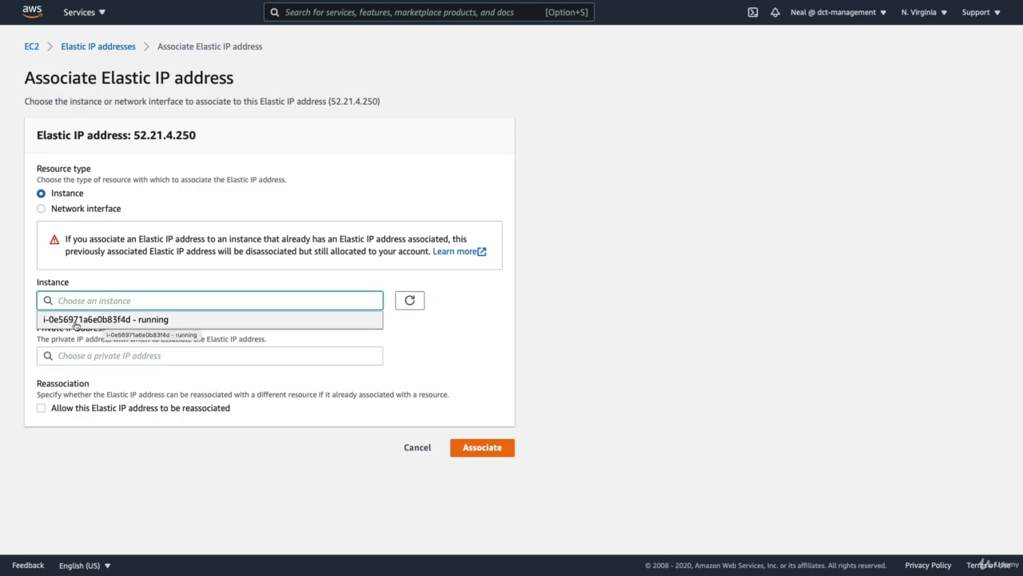
{"action": "left_click", "coordinate": [73, 321]}
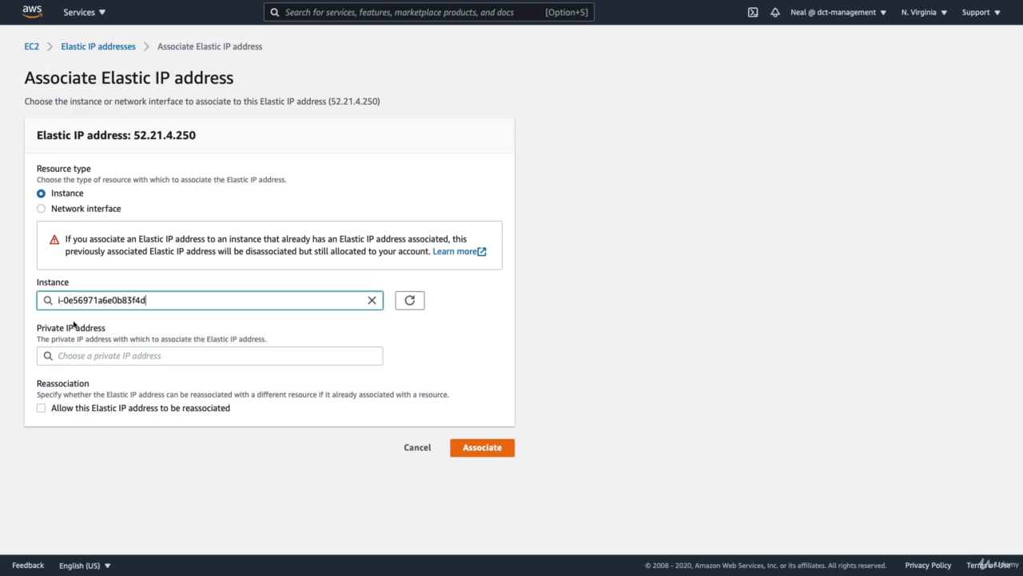
{"action": "left_click", "coordinate": [484, 452]}
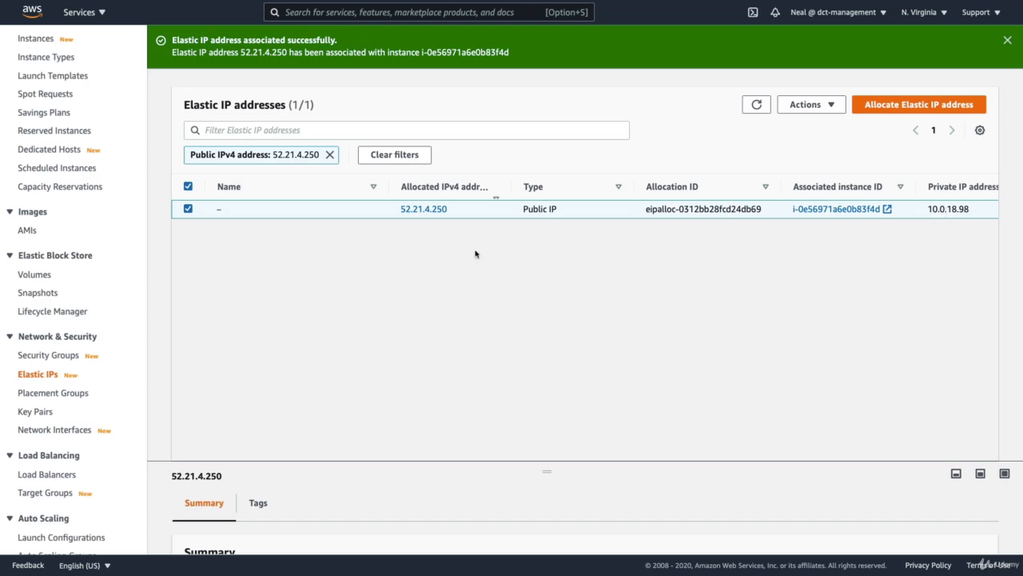
- Examine the summary, networking details, network interfaces and Elastic IP addresses of instance i-0e56971a6e0b83f4d
{"action": "scroll", "coordinate": [44, 189], "scroll_direction": "up", "scroll_amount": 3}
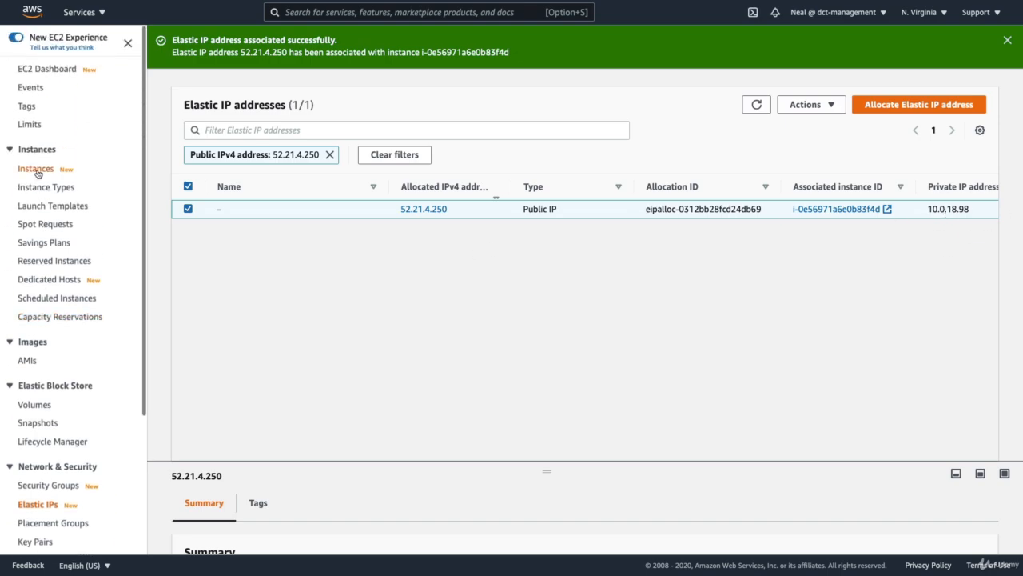
{"action": "left_click", "coordinate": [39, 170]}
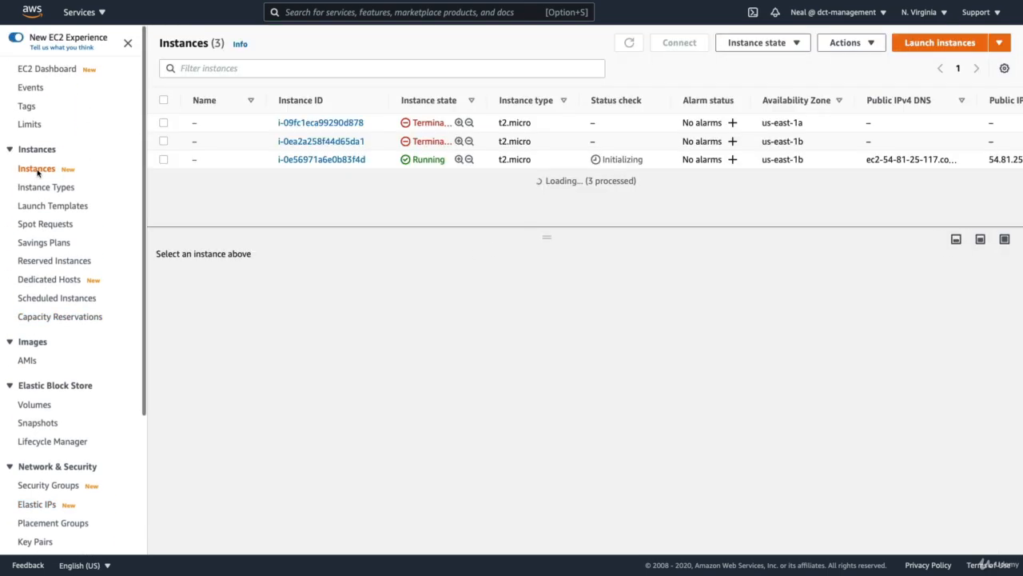
{"action": "left_click", "coordinate": [163, 160]}
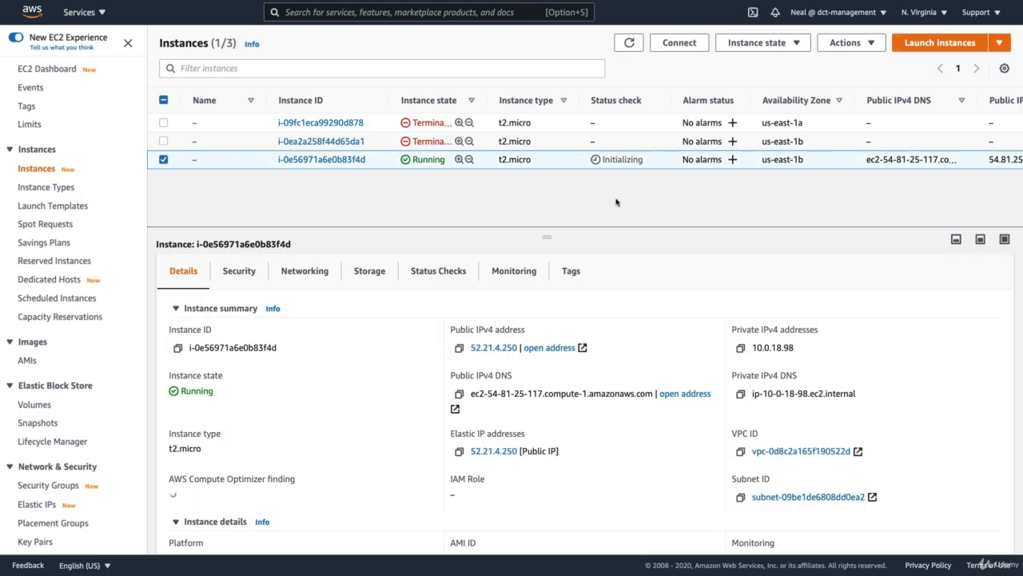
{"action": "scroll", "coordinate": [248, 347], "scroll_direction": "down", "scroll_amount": 2}
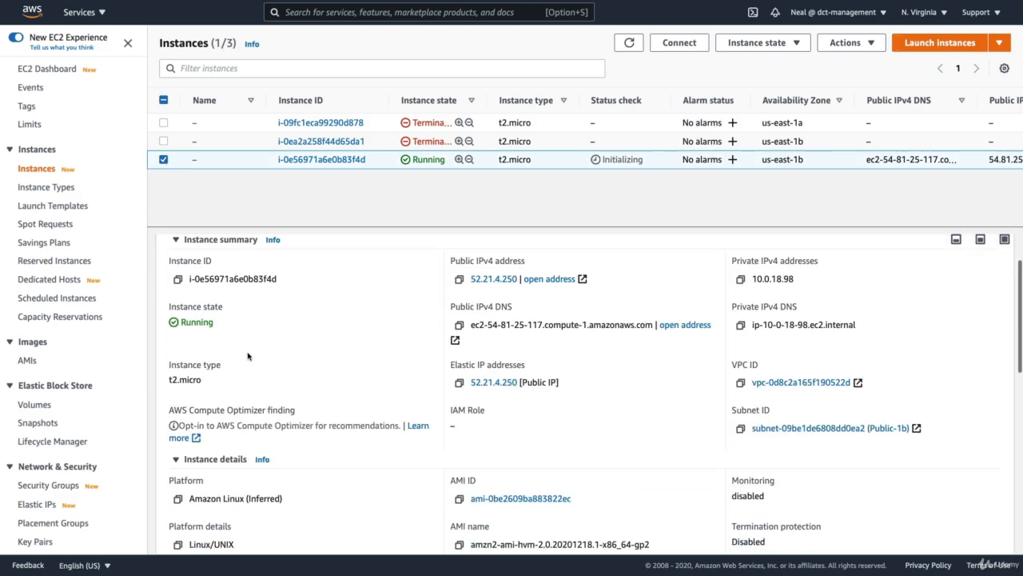
{"action": "scroll", "coordinate": [248, 356], "scroll_direction": "down", "scroll_amount": 1}
{"action": "scroll", "coordinate": [251, 319], "scroll_direction": "up", "scroll_amount": 3}
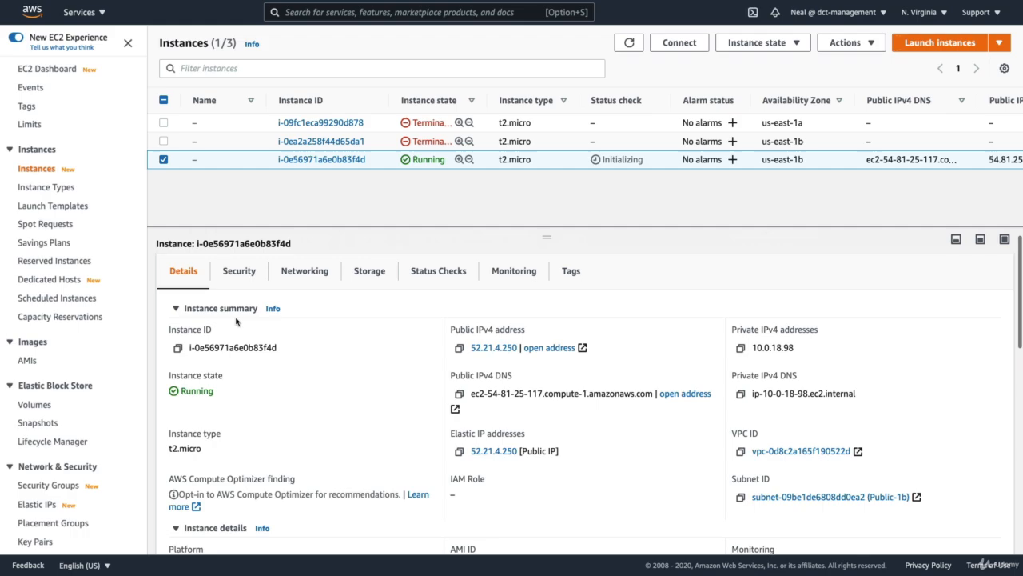
{"action": "left_click", "coordinate": [300, 276]}
{"action": "scroll", "coordinate": [271, 395], "scroll_direction": "down", "scroll_amount": 4}
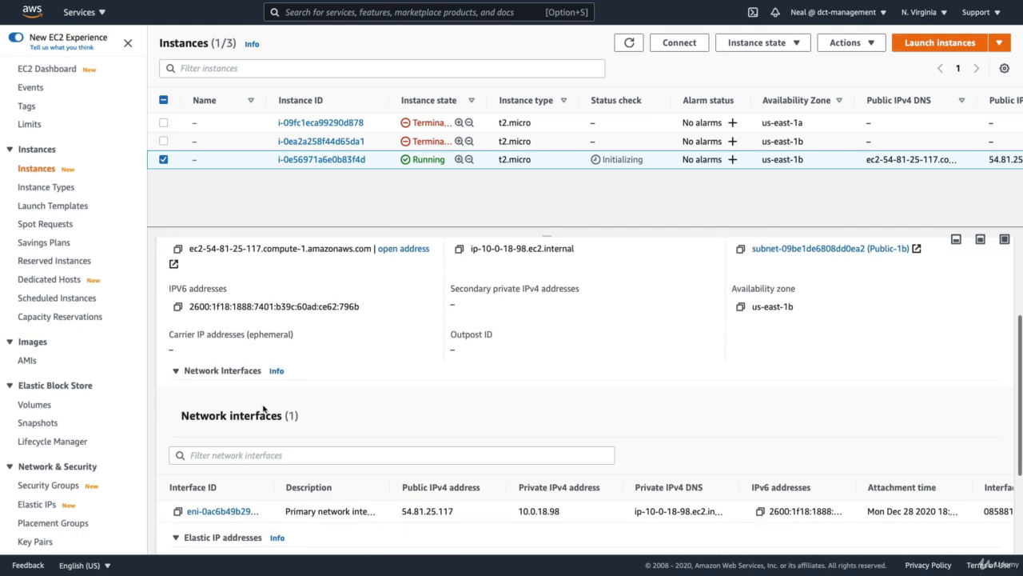
{"action": "scroll", "coordinate": [234, 452], "scroll_direction": "down", "scroll_amount": 4}
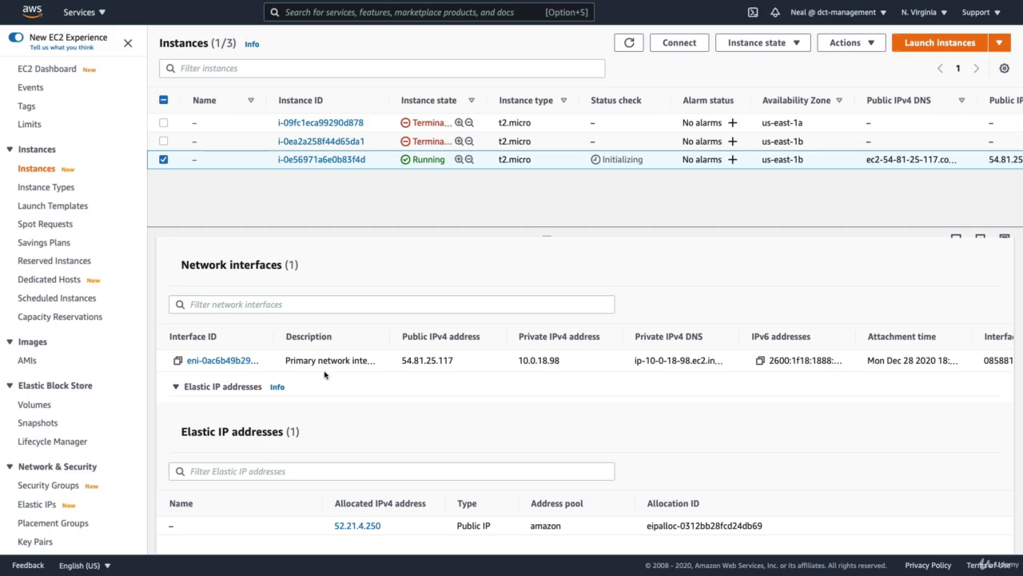
- Terminate the running instance i-0e56971a6e0b83f4d
{"action": "left_click", "coordinate": [756, 44]}
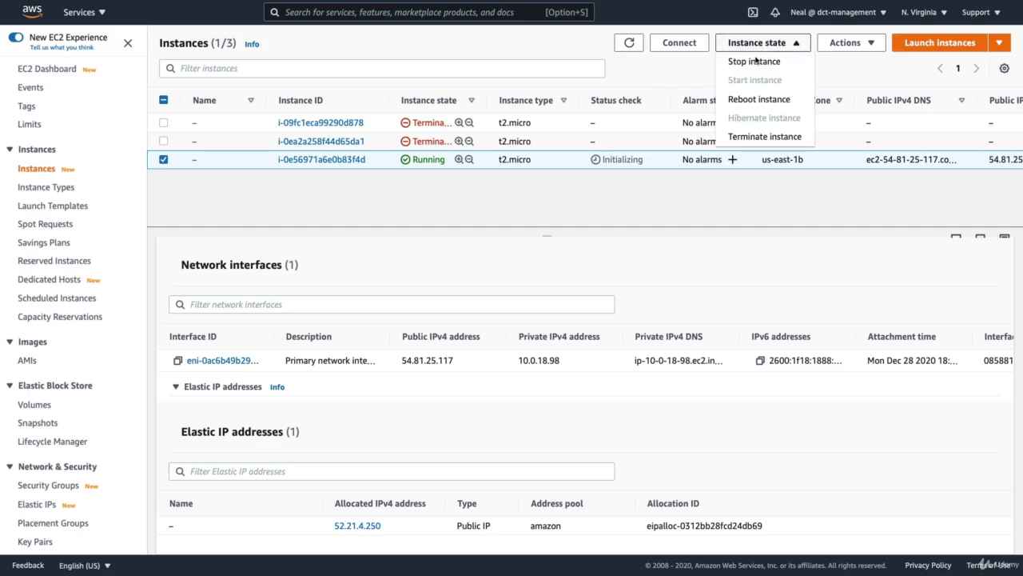
{"action": "left_click", "coordinate": [733, 137]}
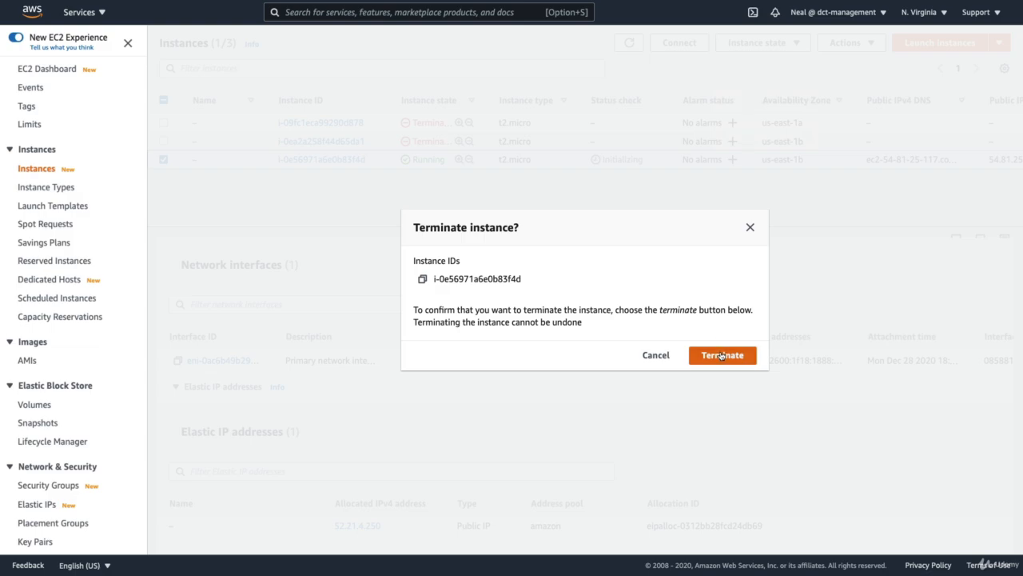
{"action": "left_click", "coordinate": [721, 355]}
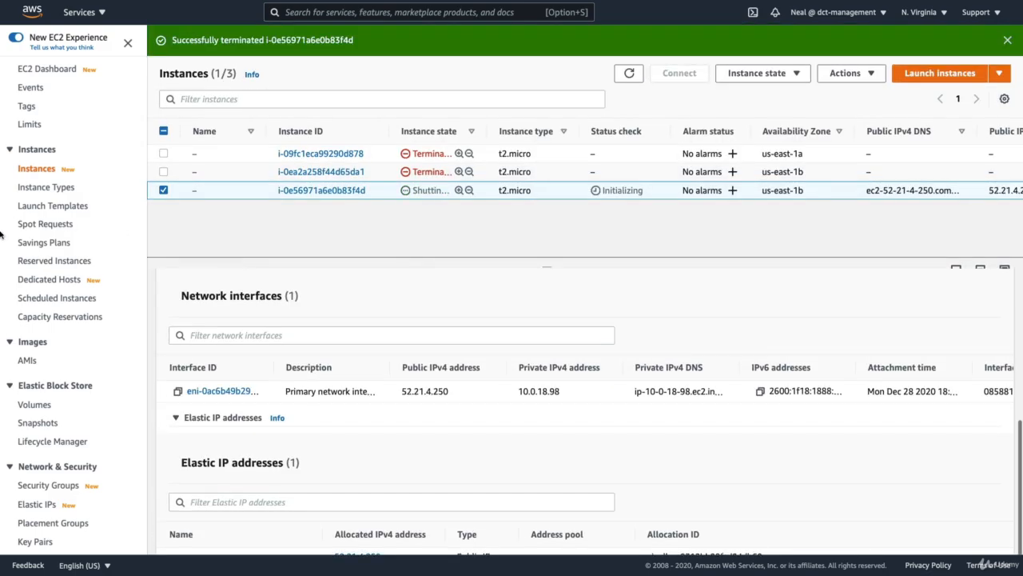
- Delete the eth1 network interface eni-0fa04fa2f23c368f5 and check the details of the remaining interface in the list
{"action": "scroll", "coordinate": [11, 335], "scroll_direction": "down", "scroll_amount": 5}
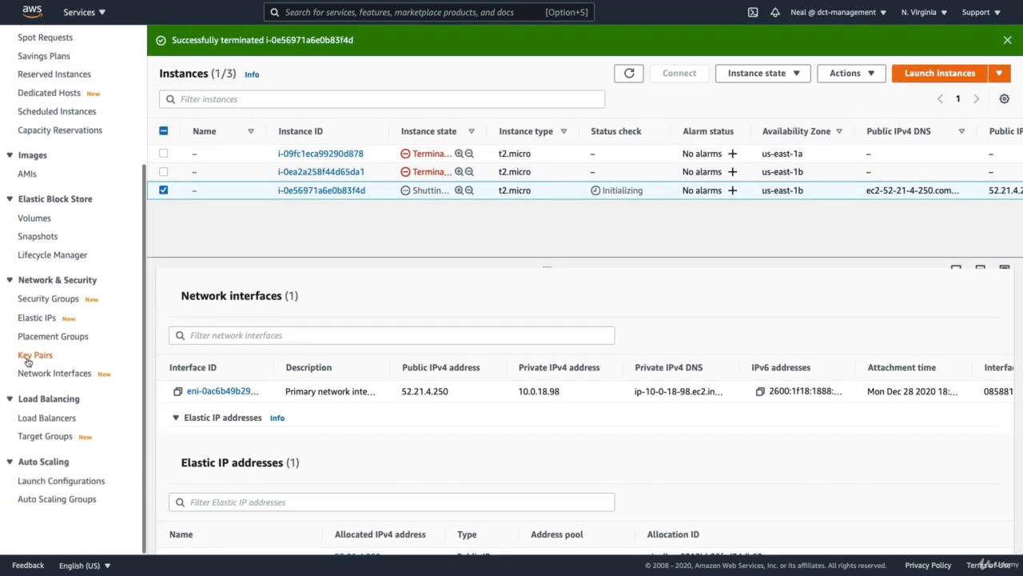
{"action": "left_click", "coordinate": [38, 373]}
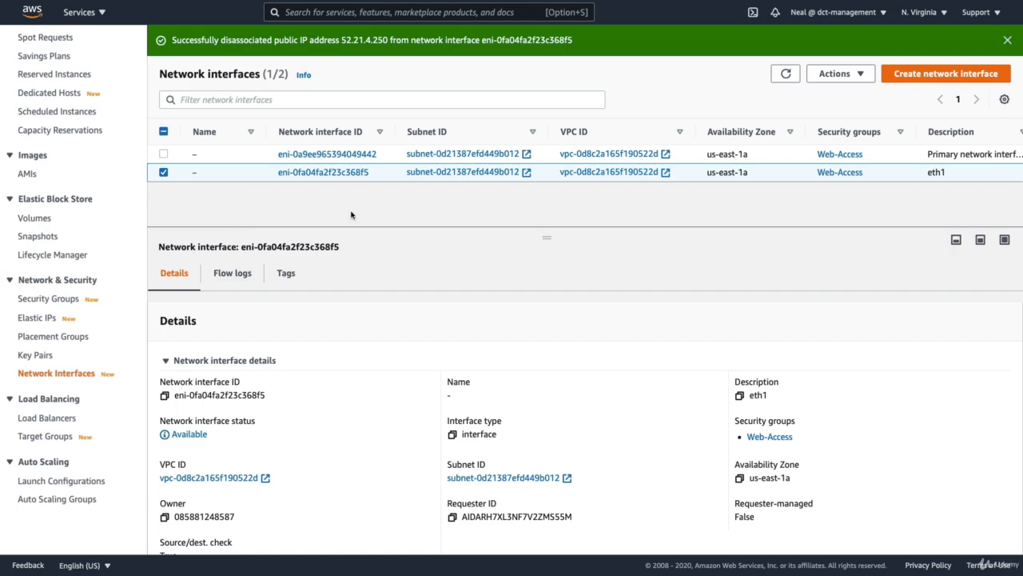
{"action": "left_click", "coordinate": [823, 73]}
{"action": "left_click", "coordinate": [829, 131]}
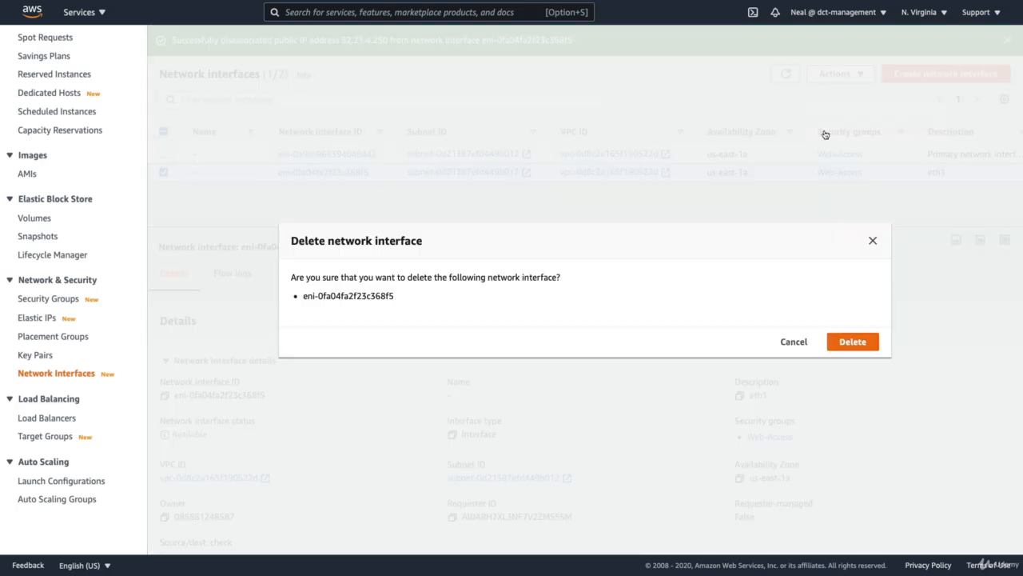
{"action": "left_click", "coordinate": [841, 345]}
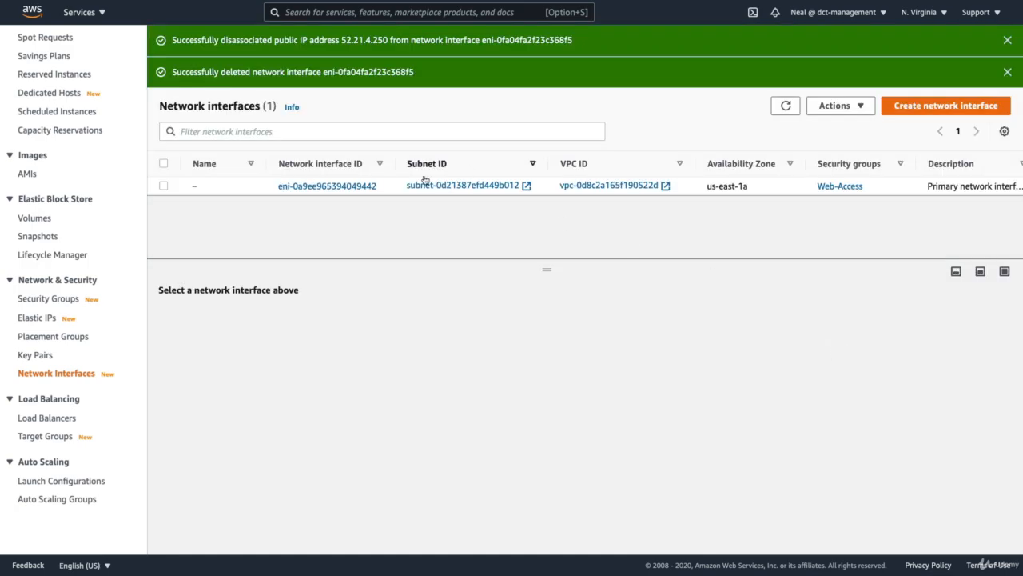
{"action": "scroll", "coordinate": [804, 189], "scroll_direction": "right", "scroll_amount": 3}
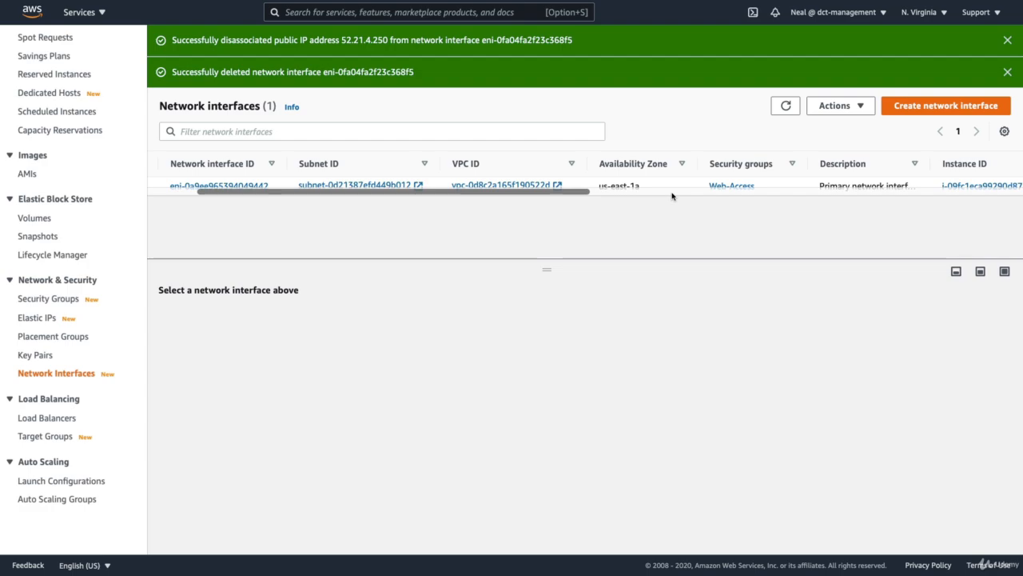
{"action": "scroll", "coordinate": [521, 186], "scroll_direction": "left", "scroll_amount": 3}
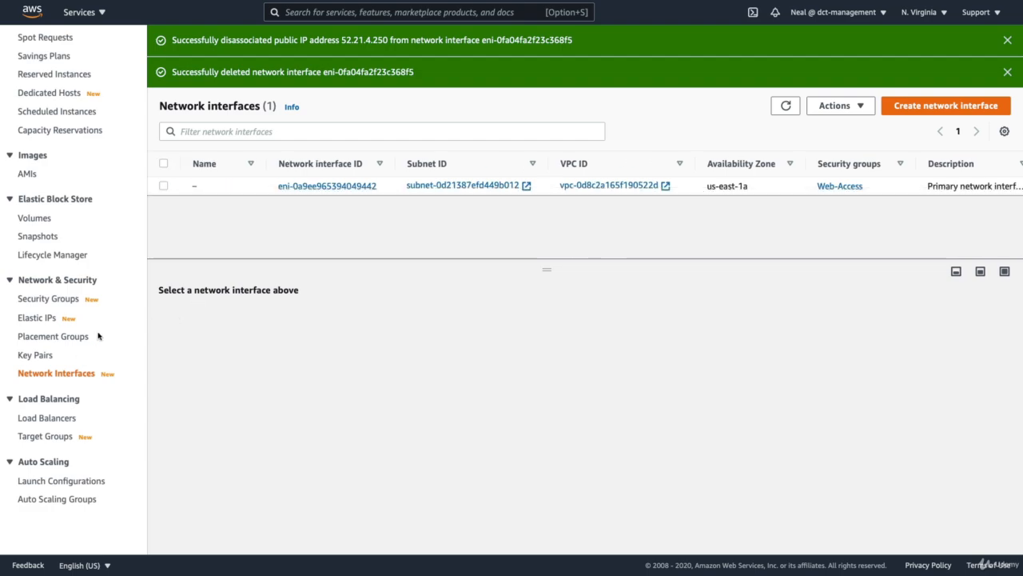
- Disassociate Elastic IP address 52.21.4.250 from the terminated instance i-0e56971a6e0b83f4d
{"action": "left_click", "coordinate": [29, 318]}
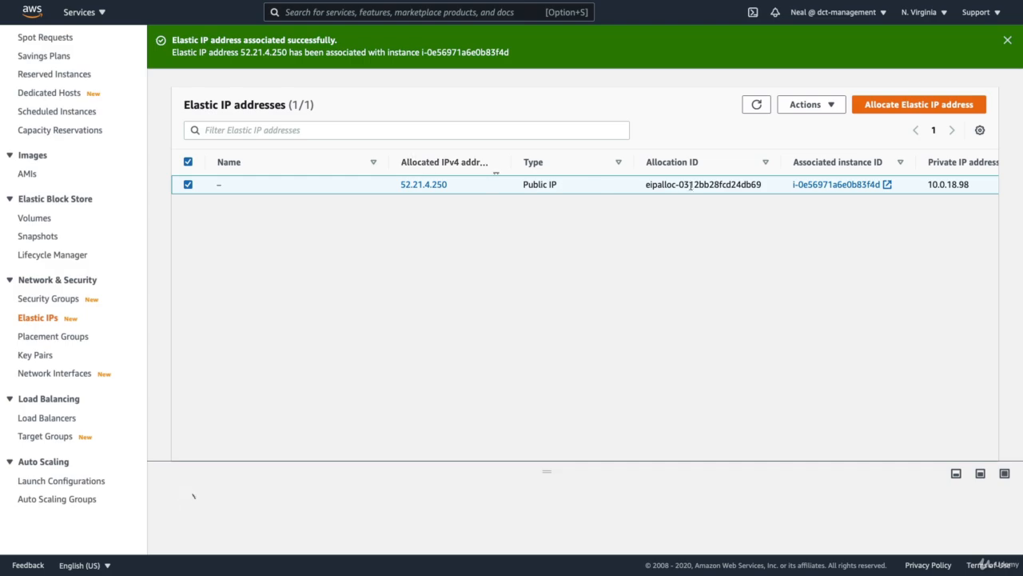
{"action": "left_click", "coordinate": [761, 107]}
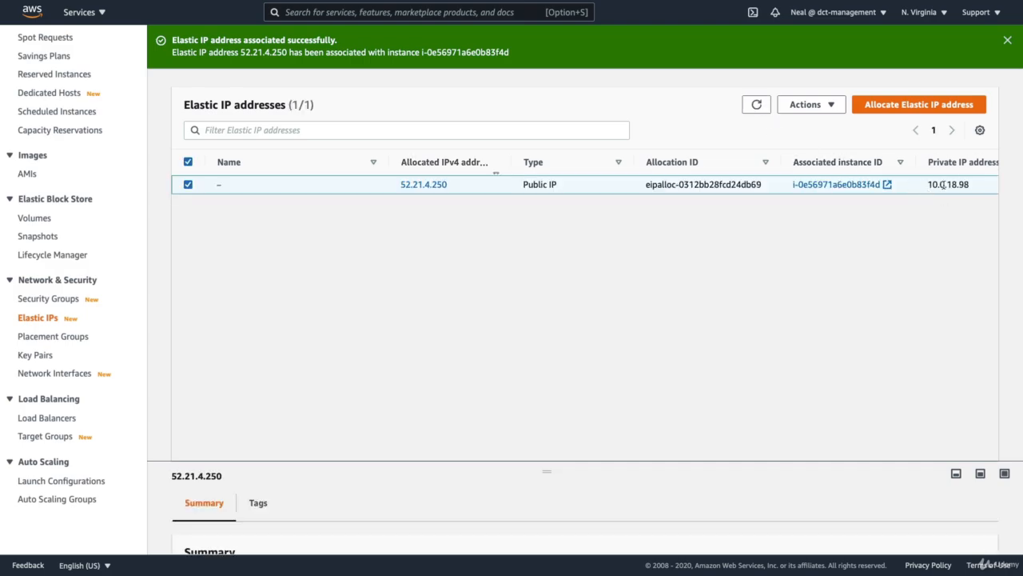
{"action": "left_click", "coordinate": [820, 105]}
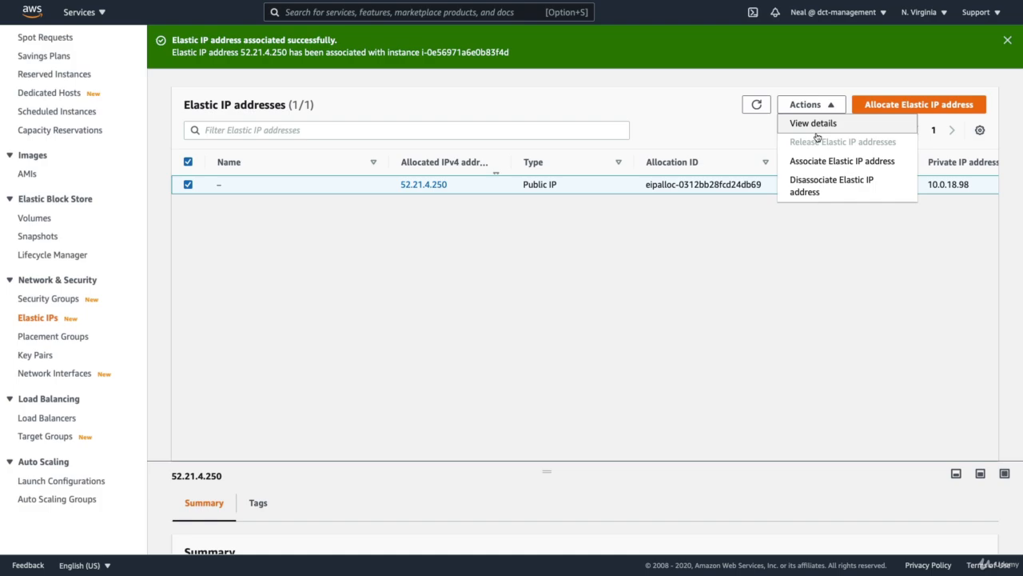
{"action": "left_click", "coordinate": [806, 184]}
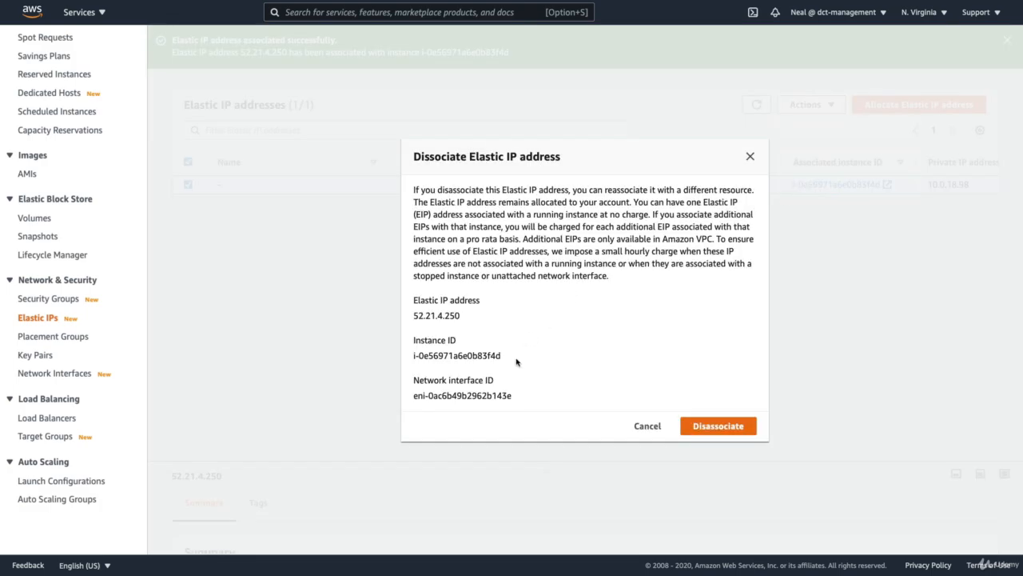
{"action": "left_click", "coordinate": [717, 425]}
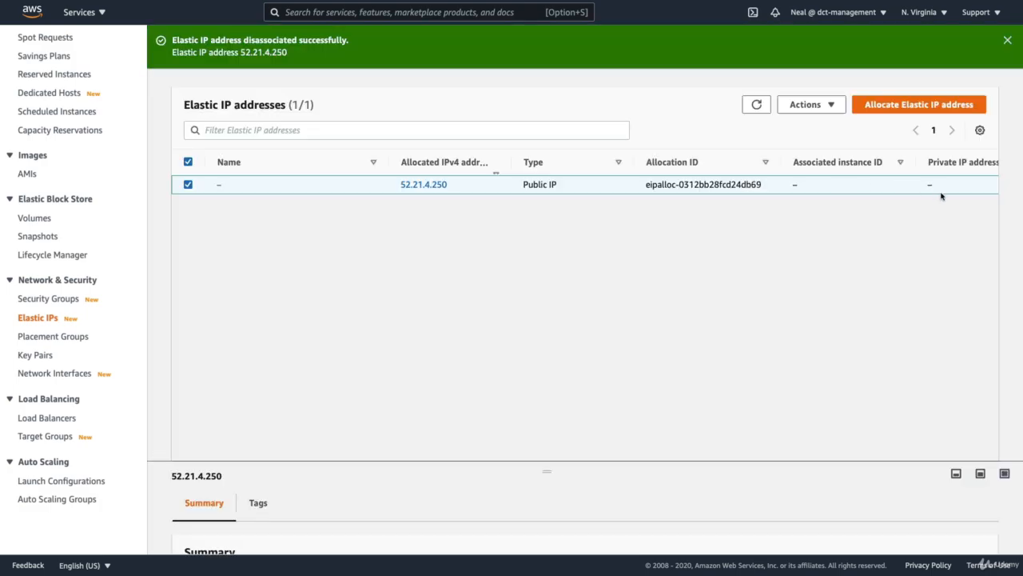
- Release Elastic IP address 52.21.4.250 from the account
{"action": "left_click", "coordinate": [816, 106]}
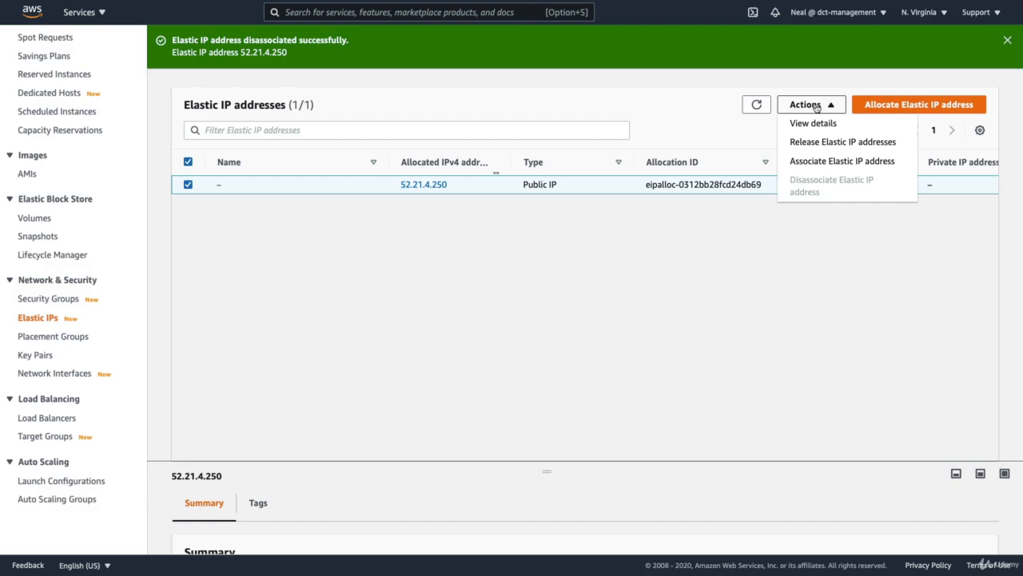
{"action": "left_click", "coordinate": [802, 143]}
{"action": "left_click", "coordinate": [727, 349]}
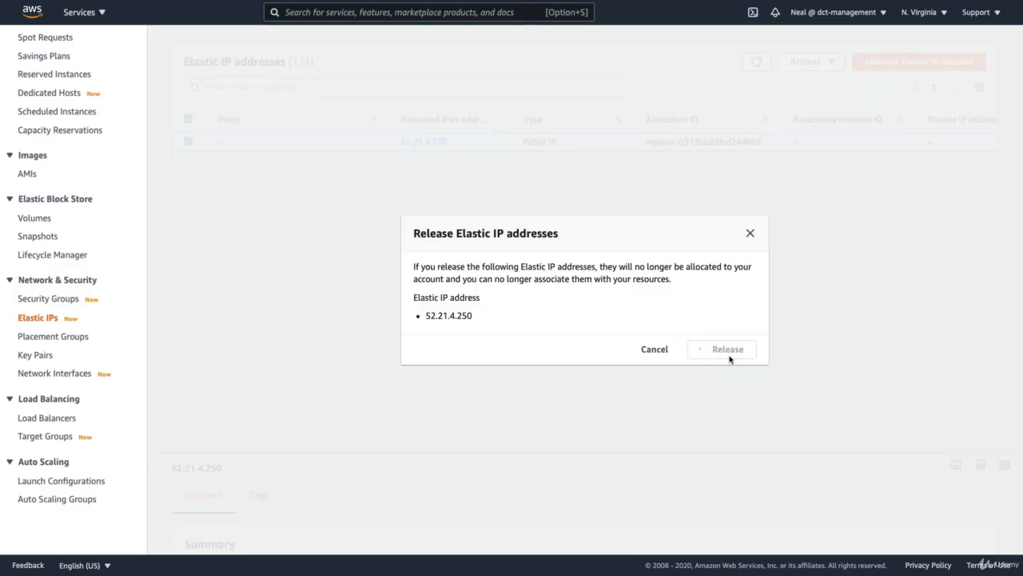